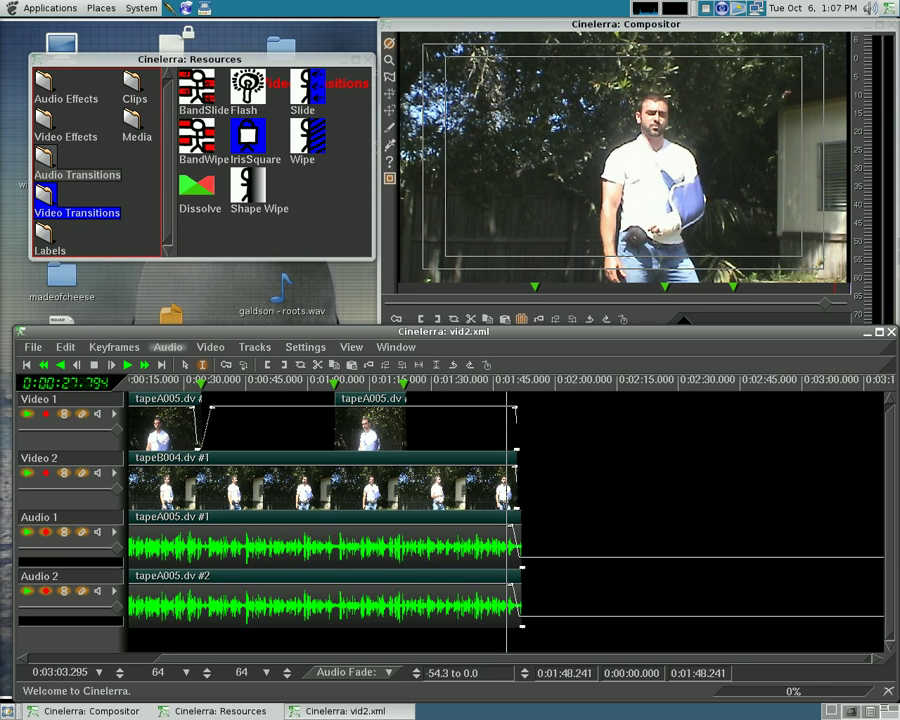
# Step: Open the Video Effects list, scroll to Hue saturation and drop it on the Video 1 clip
pyautogui.click(44, 125)
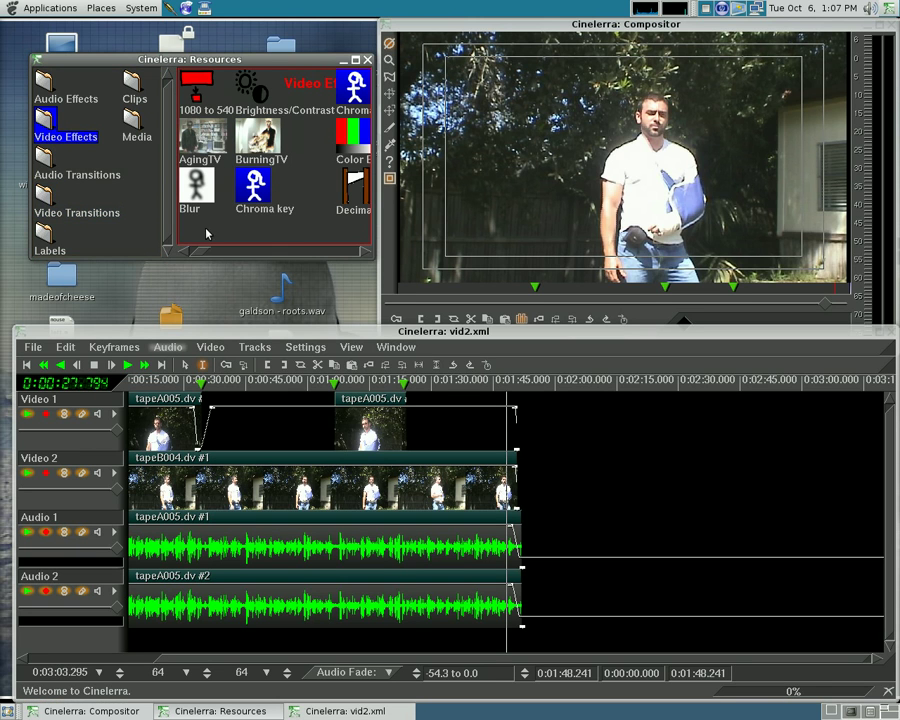
pyautogui.moveTo(202, 253); pyautogui.dragTo(258, 255)
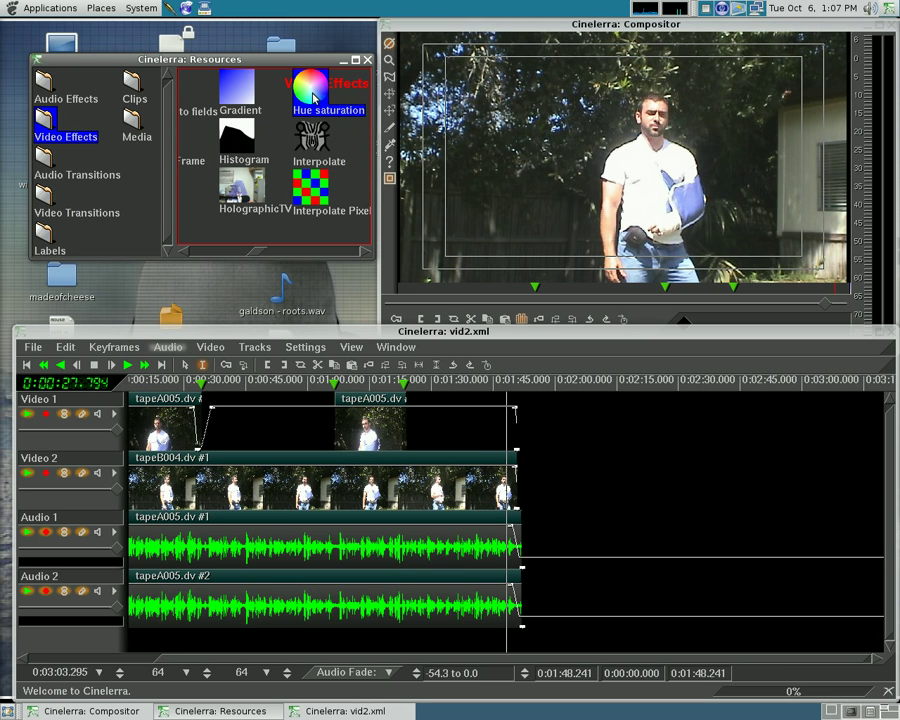
pyautogui.moveTo(310, 100); pyautogui.dragTo(372, 420)
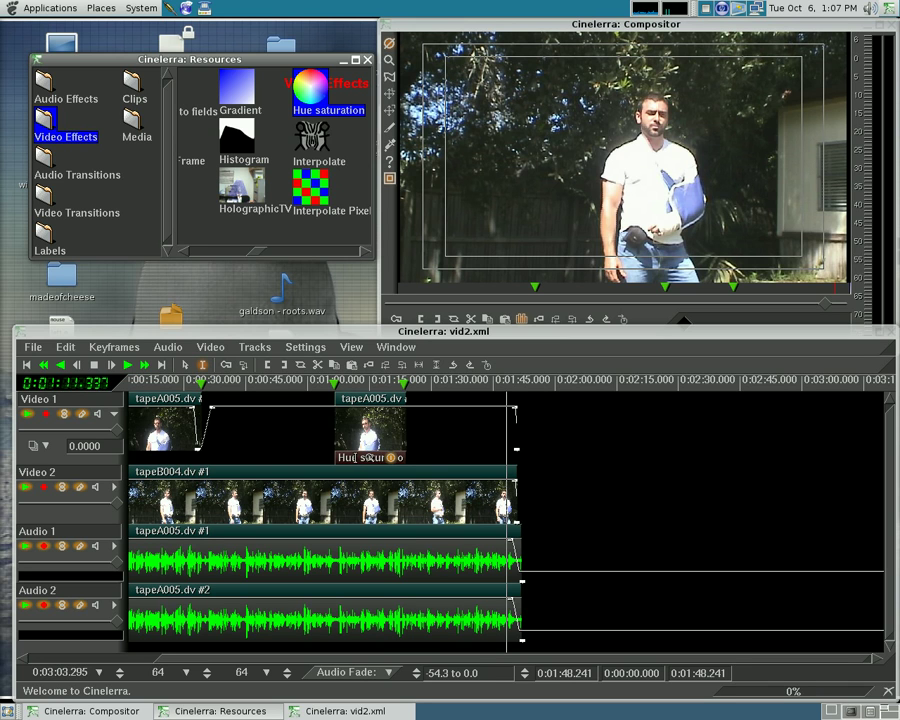
# Step: Detach Hue saturation from the clip, reapply it to the Video 1 track header, preview at 0:01:15.575
pyautogui.rightClick(367, 457)
pyautogui.click(391, 481)
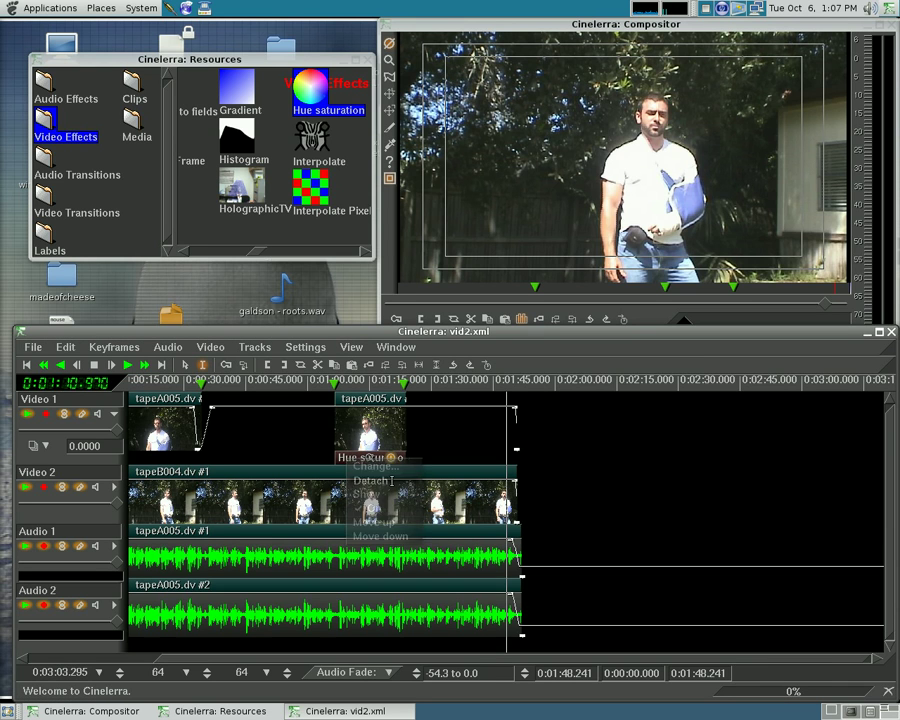
pyautogui.click(305, 100)
pyautogui.moveTo(305, 100); pyautogui.dragTo(163, 445)
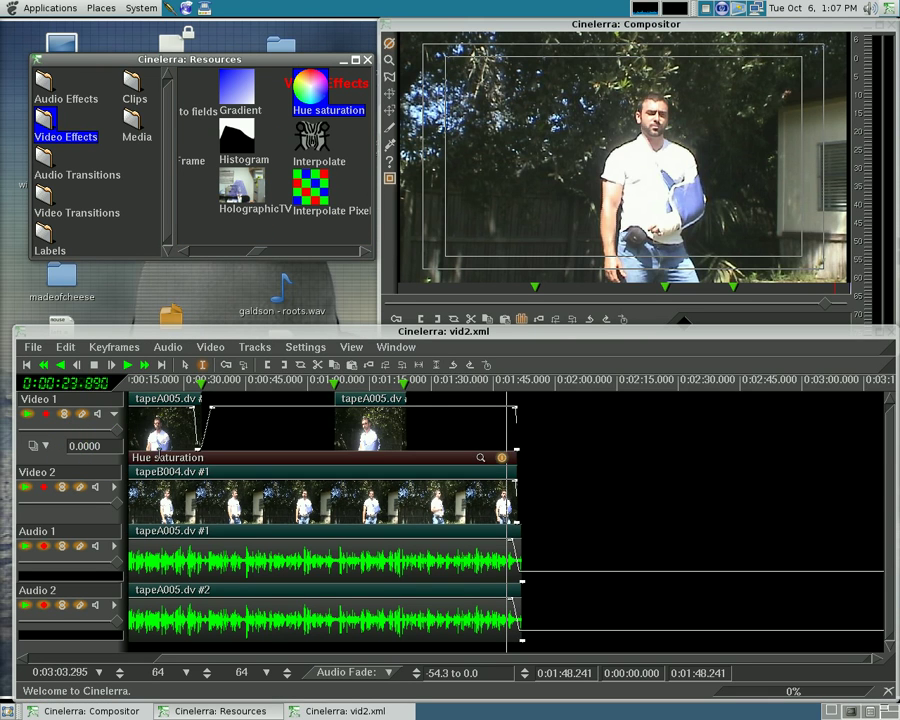
pyautogui.click(372, 388)
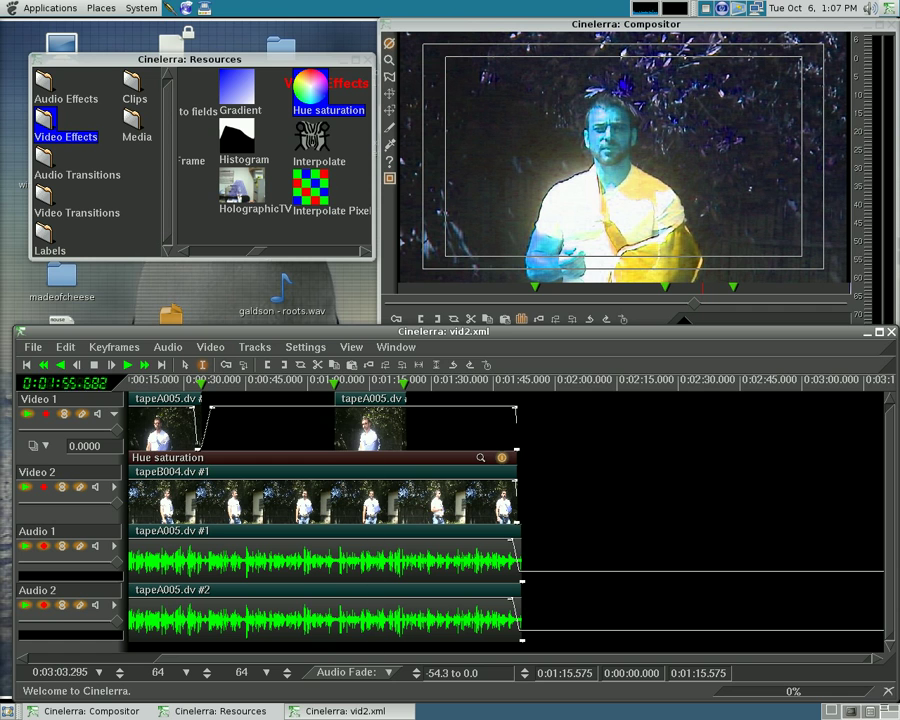
# Step: Set the Hue saturation hue to -180, then preview at 0:00:53.753, about 0:00:21 and 0:00:28.828
pyautogui.click(481, 458)
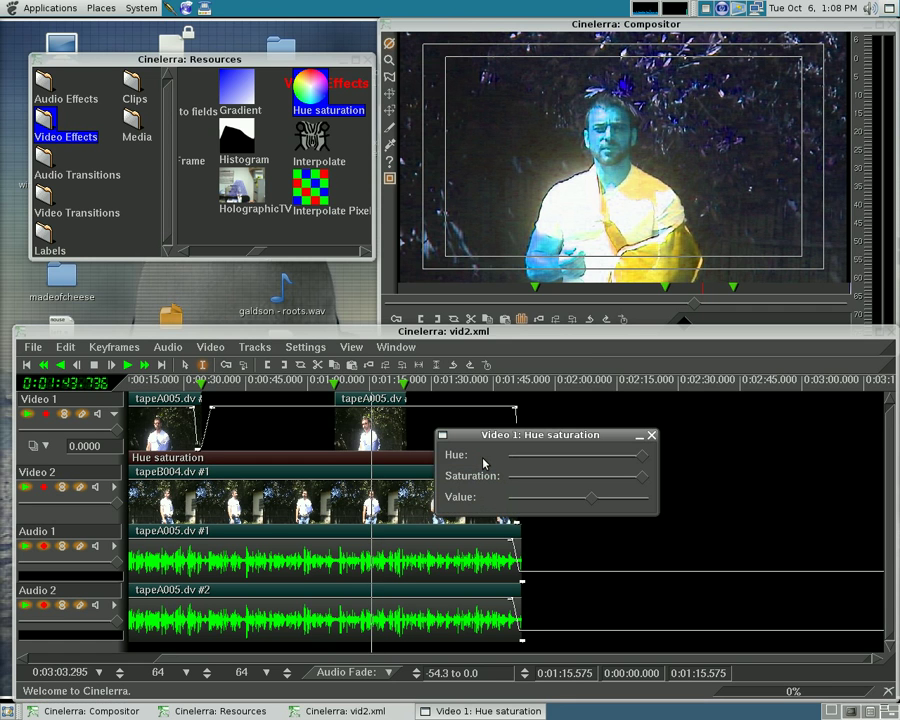
pyautogui.moveTo(509, 439); pyautogui.dragTo(228, 183)
pyautogui.moveTo(357, 202); pyautogui.dragTo(282, 207)
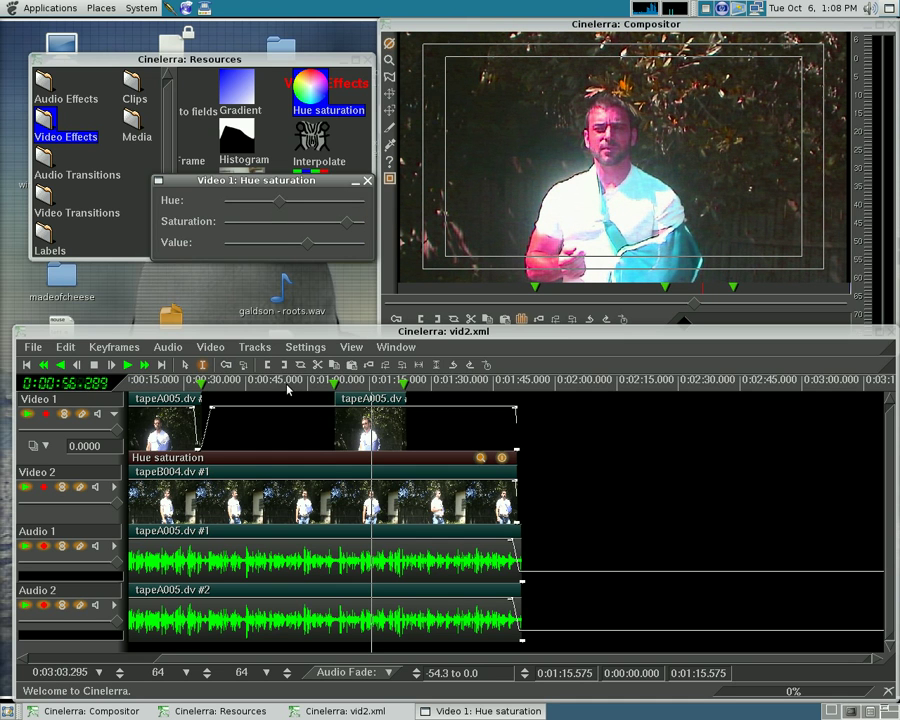
pyautogui.click(283, 388)
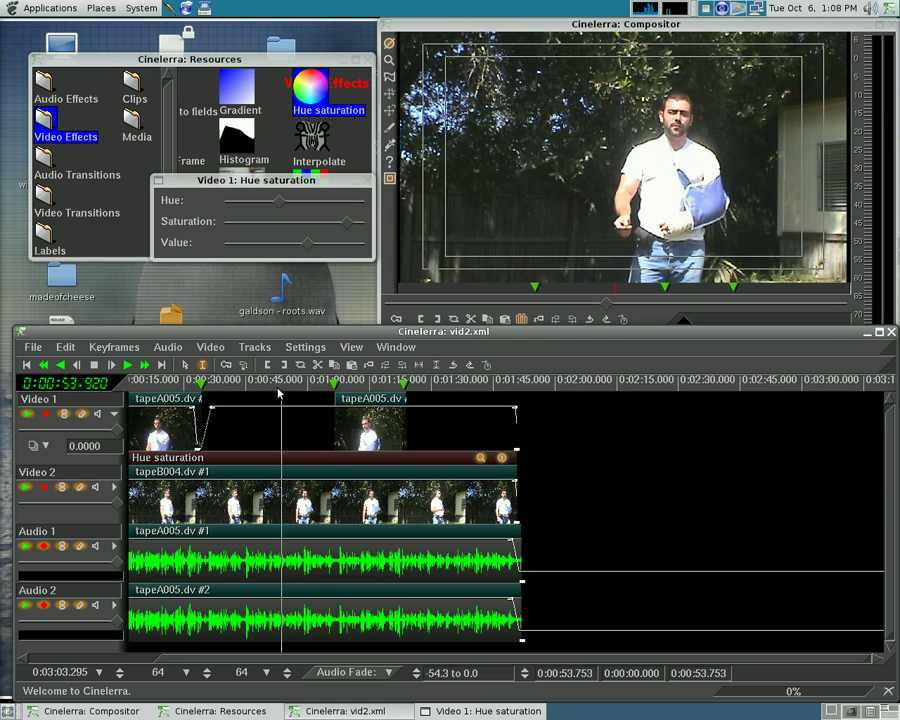
pyautogui.click(148, 388)
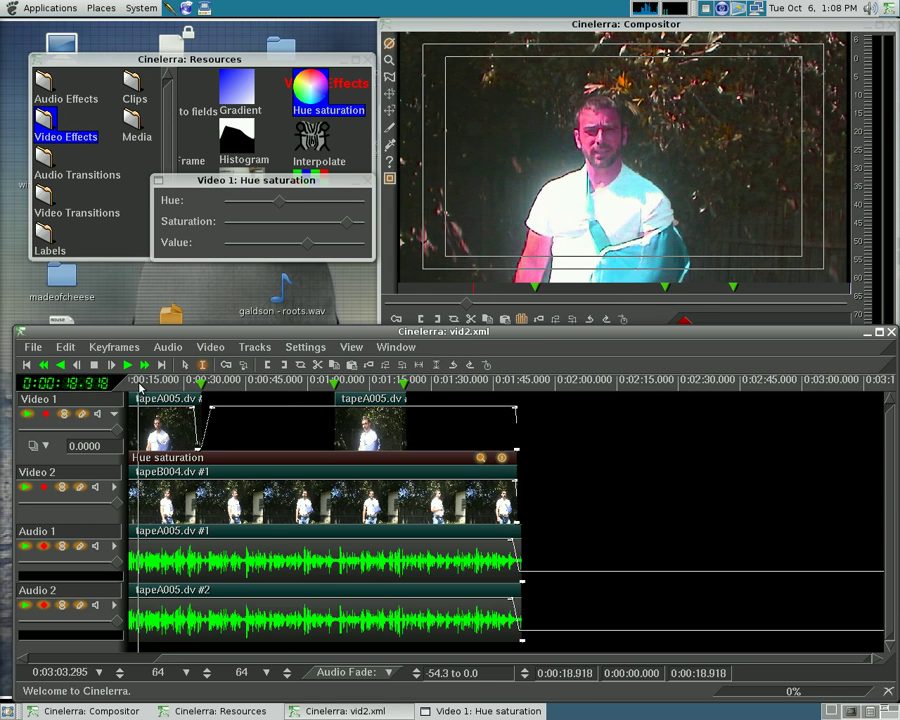
pyautogui.moveTo(148, 388); pyautogui.dragTo(181, 386)
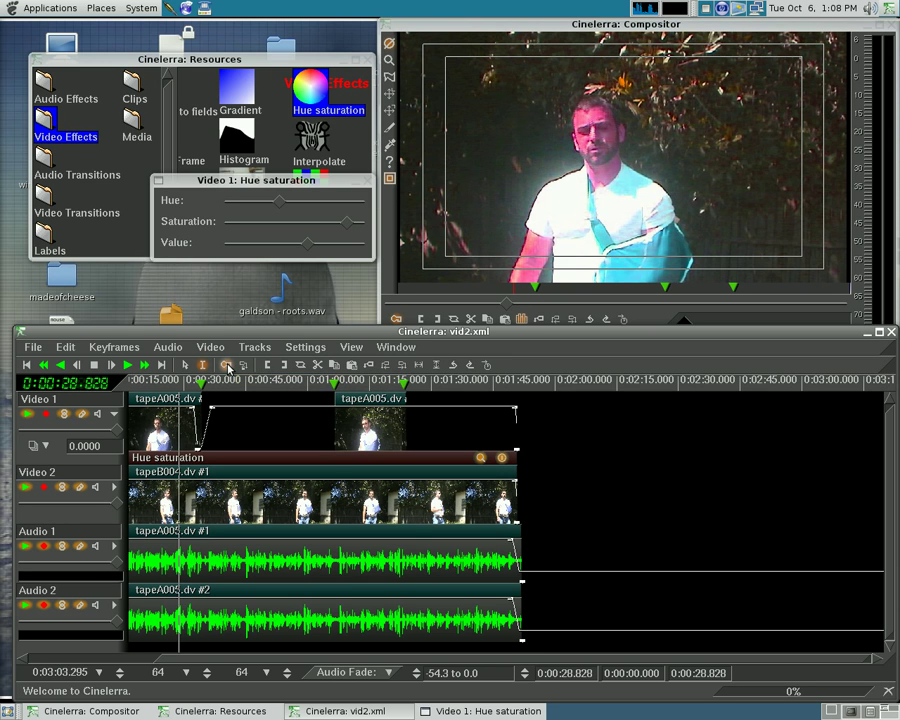
# Step: Turn on automatic keyframe generation and raise the hue at 0:00:28.828
pyautogui.click(226, 366)
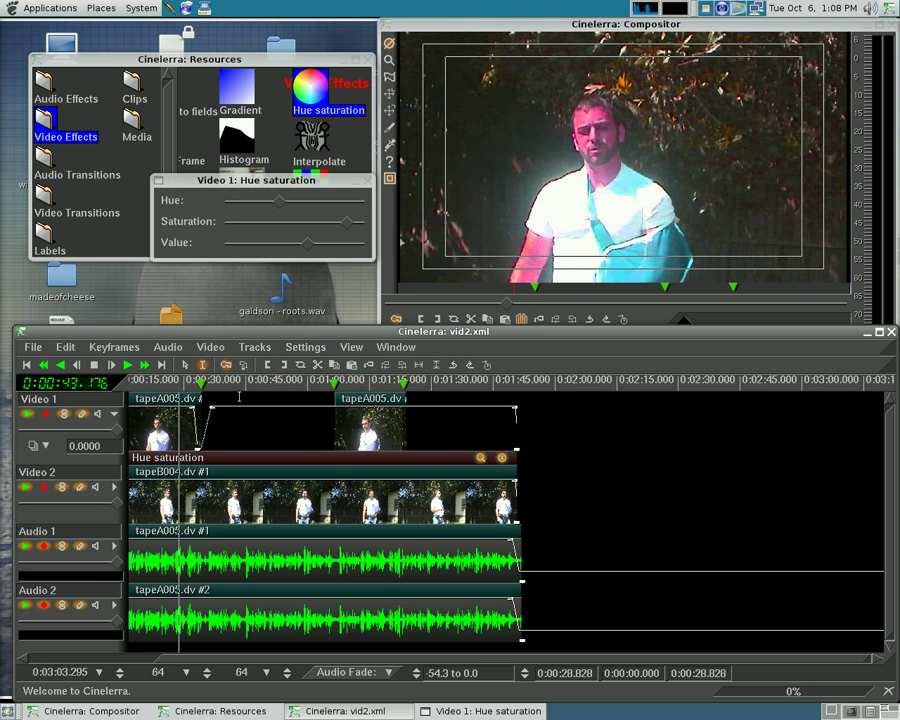
pyautogui.moveTo(277, 206)
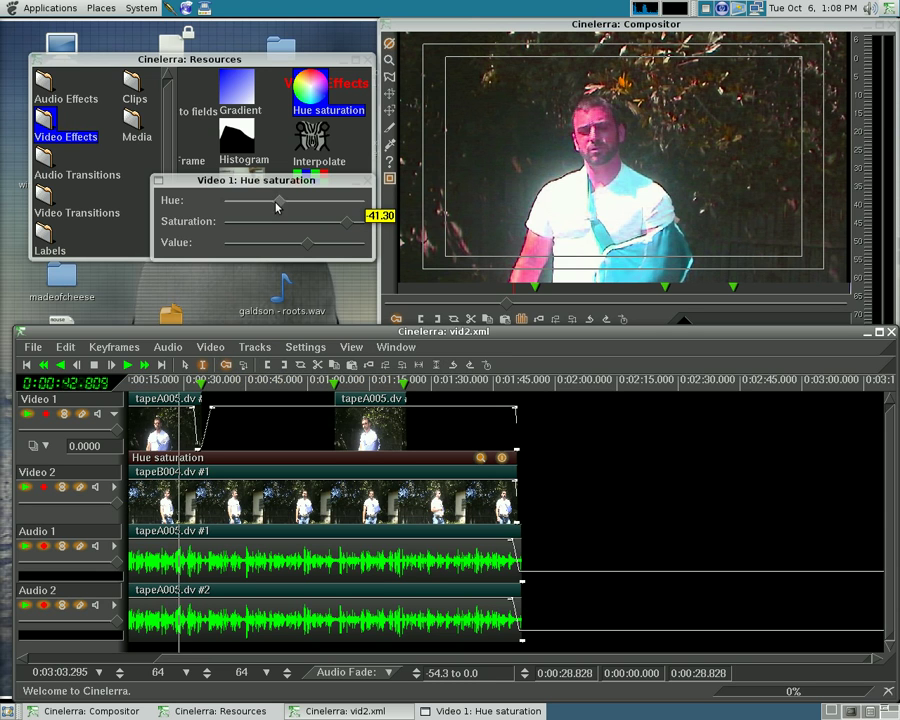
pyautogui.moveTo(281, 204); pyautogui.dragTo(325, 203)
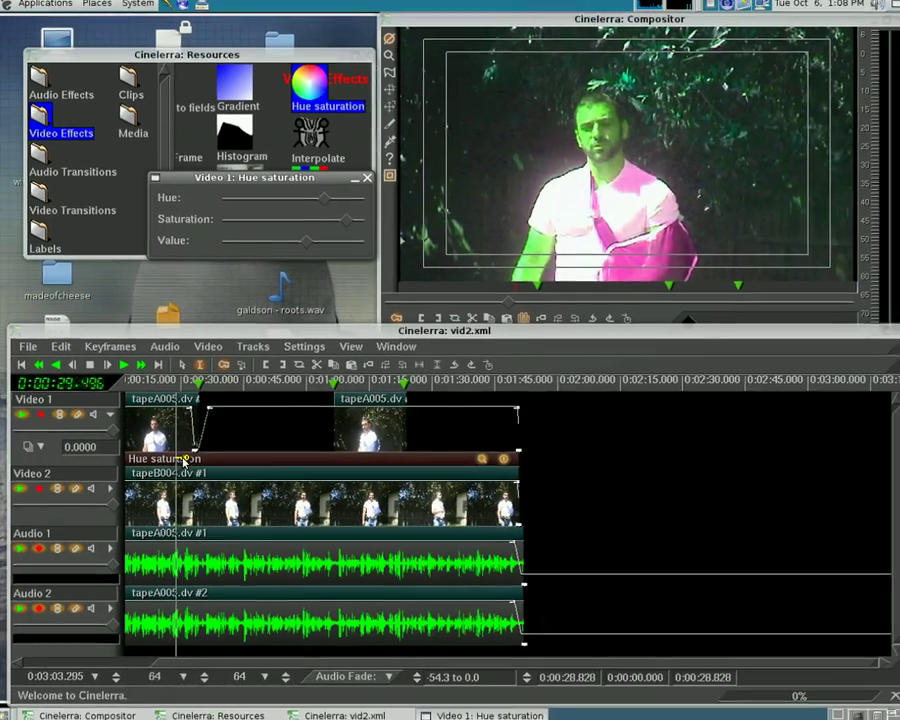
# Step: Keyframe hue -180 at the start and saturation 1.0500 at 0:01:10.136
pyautogui.press('Home')
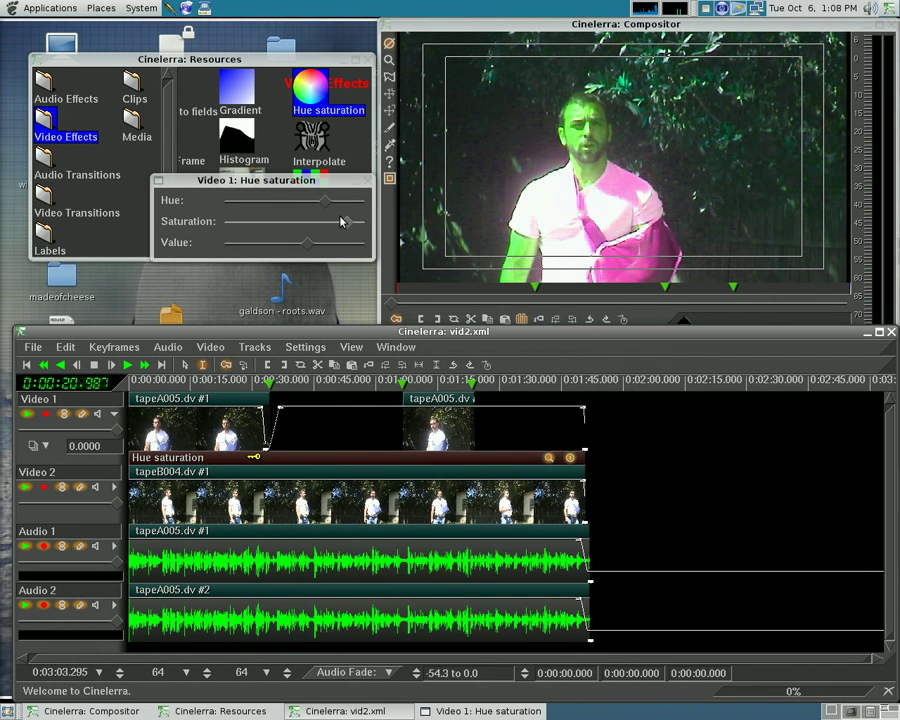
pyautogui.moveTo(326, 201); pyautogui.dragTo(206, 207)
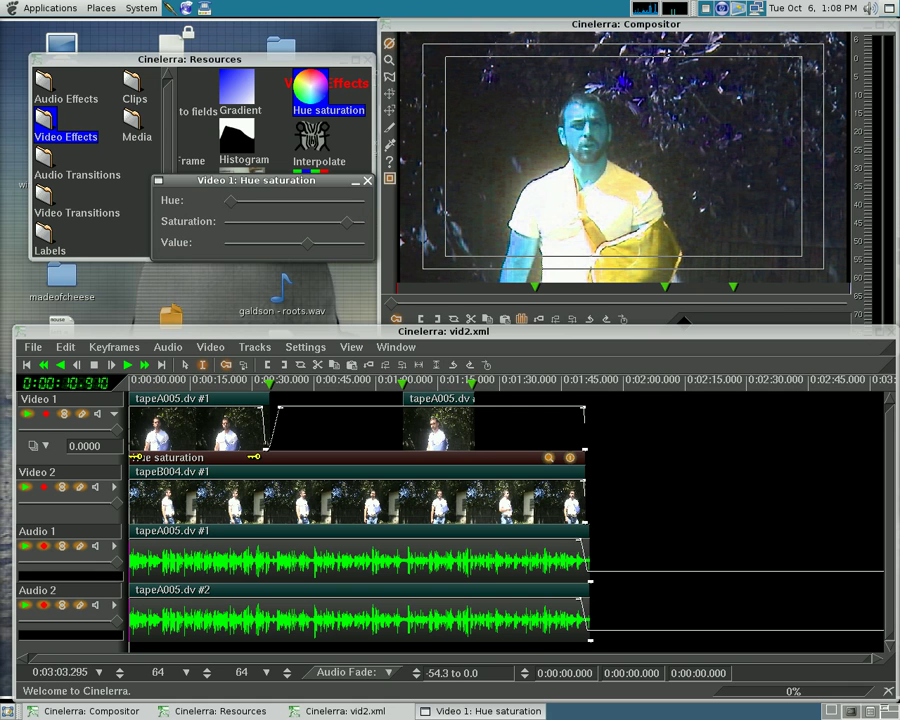
pyautogui.click(417, 381)
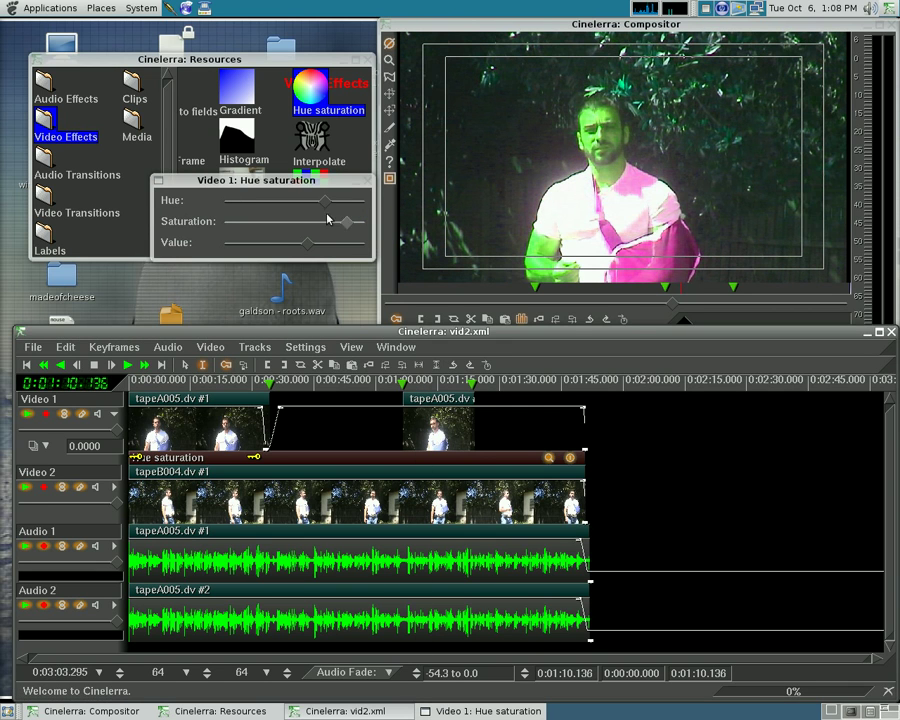
pyautogui.moveTo(347, 221); pyautogui.dragTo(375, 204)
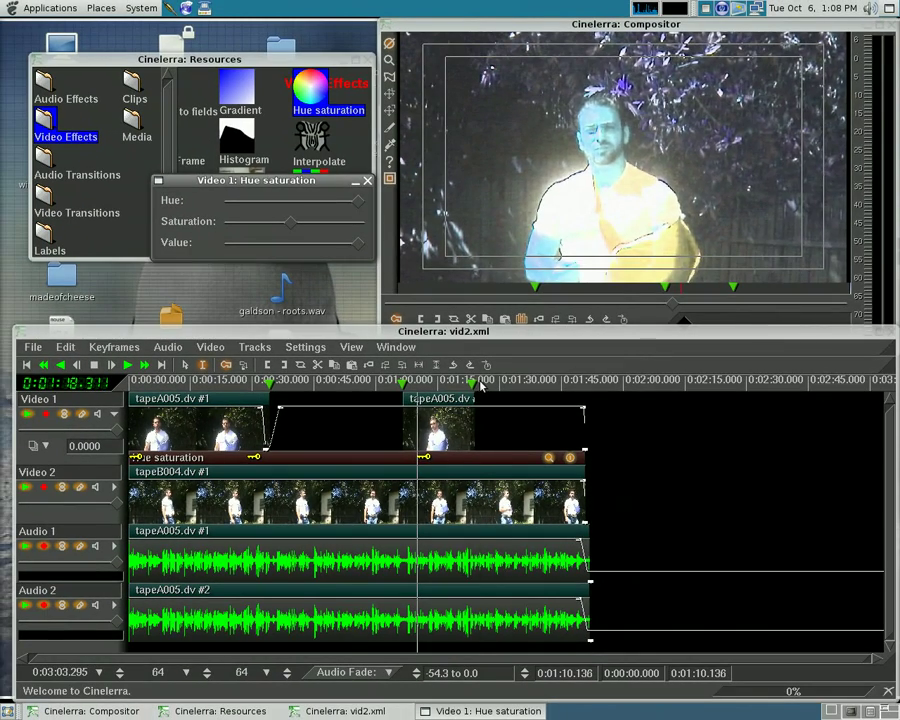
# Step: Add a hue keyframe of 88.10 at 0:01:25.151, then return to about 0:00:10.910
pyautogui.click(480, 387)
pyautogui.moveTo(362, 201)
pyautogui.mouseDown()
pyautogui.moveTo(248, 206)
pyautogui.moveTo(358, 222)
pyautogui.mouseUp()
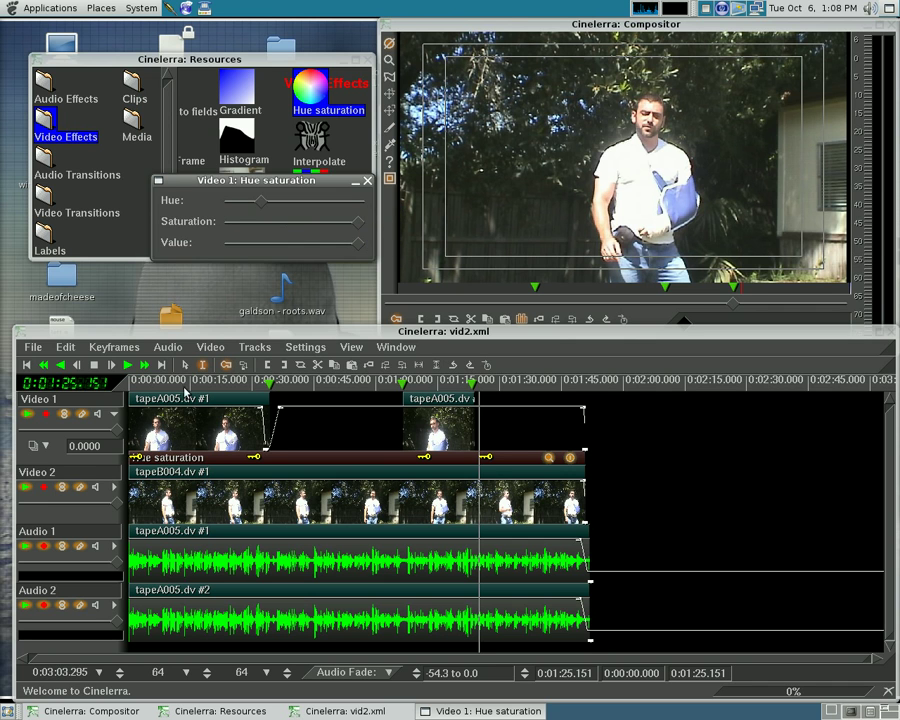
pyautogui.moveTo(140, 385); pyautogui.dragTo(166, 396)
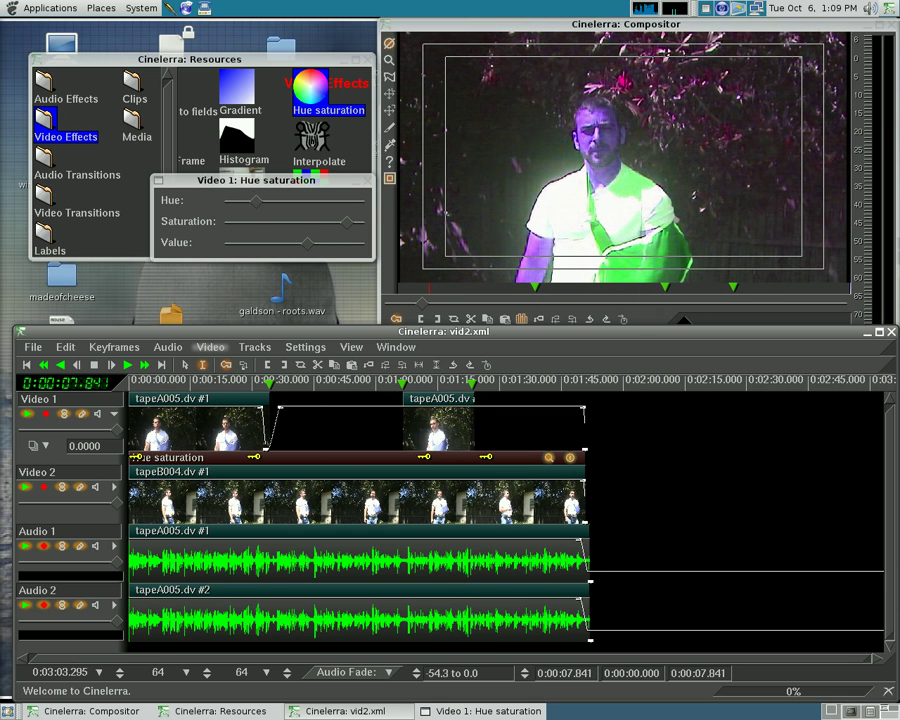
# Step: Play back the keyframed colours, then switch off the Hue saturation effect
pyautogui.click(127, 365)
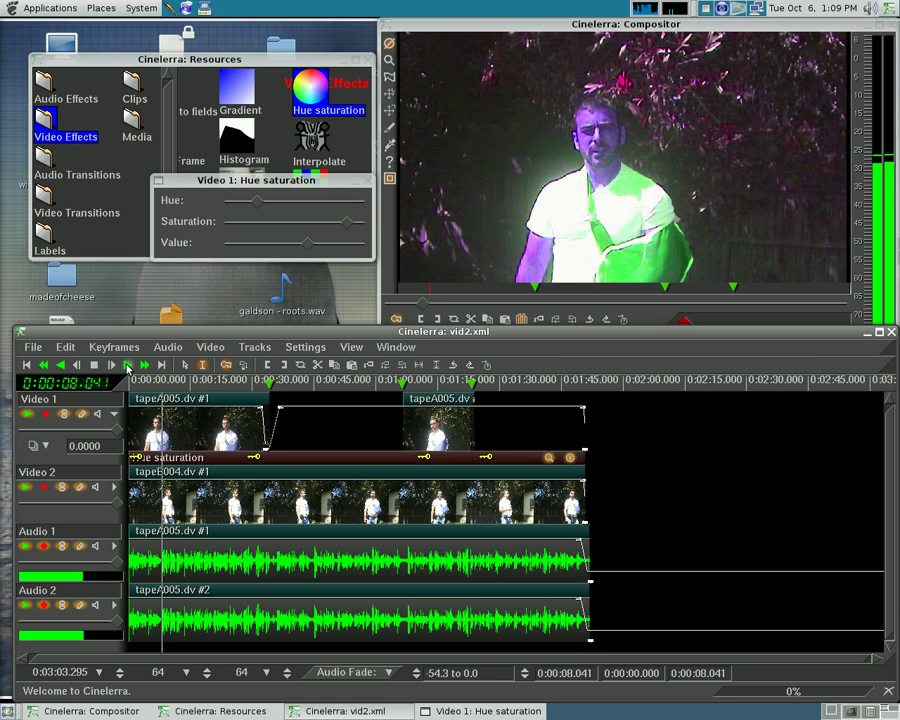
pyautogui.click(96, 366)
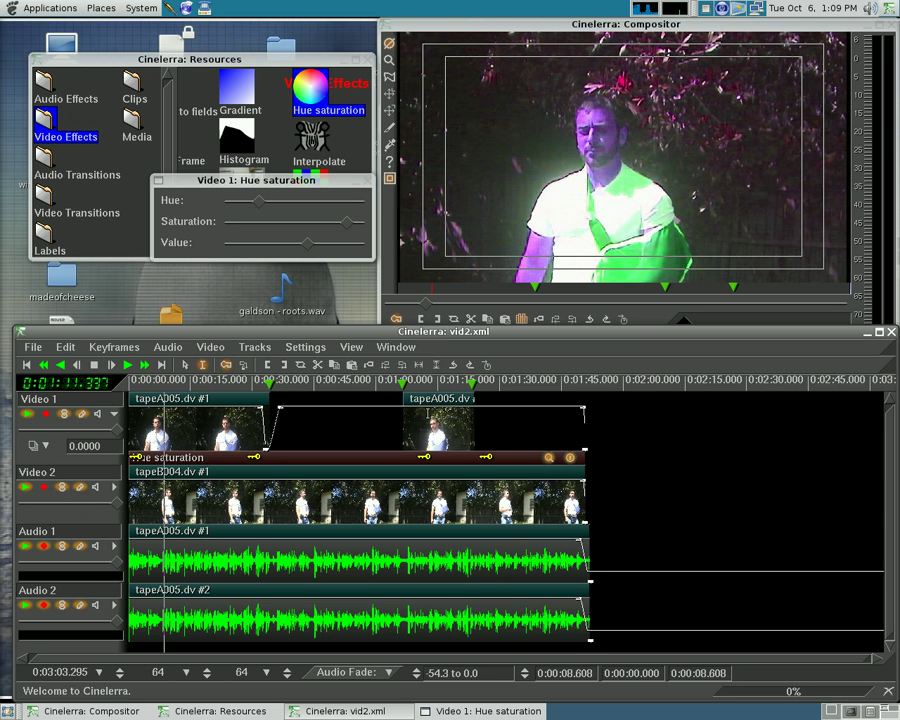
pyautogui.click(572, 458)
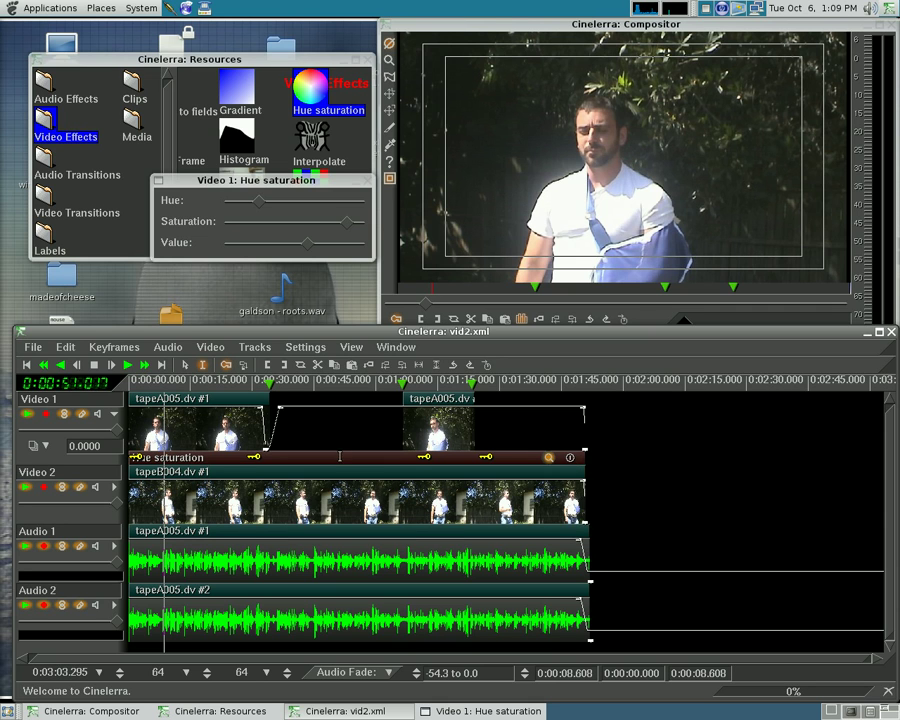
# Step: Detach the Hue saturation effect from Video 1 and scroll the effects list toward Rotate
pyautogui.rightClick(339, 456)
pyautogui.click(356, 478)
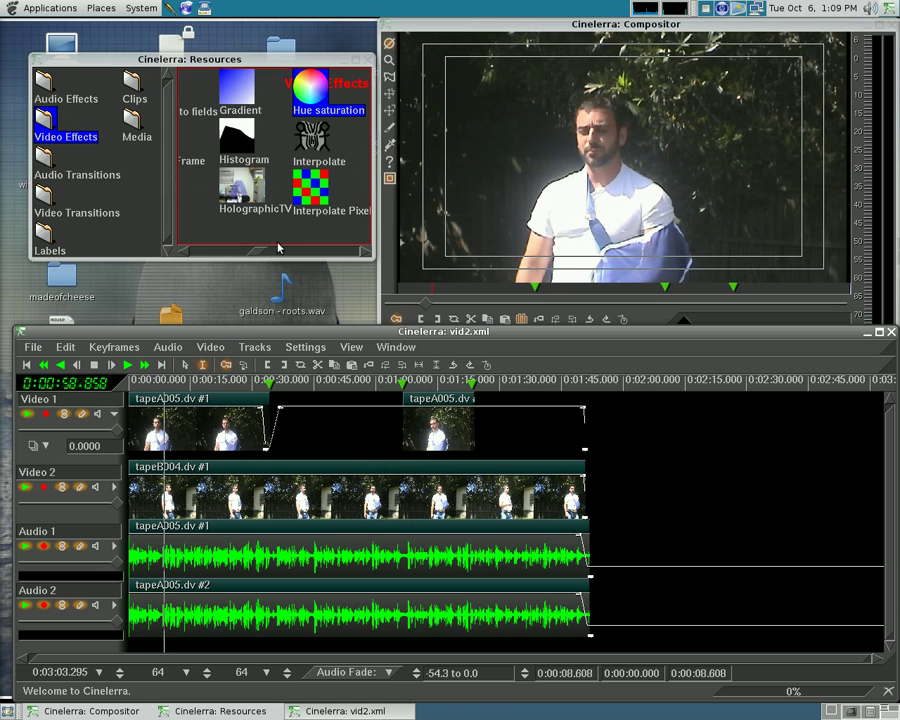
pyautogui.moveTo(257, 251); pyautogui.dragTo(311, 258)
# Step: Add Rotate to the first tapeA005.dv clip, setting 53.25 degrees with a shifted pivot X
pyautogui.moveTo(238, 140); pyautogui.dragTo(242, 441)
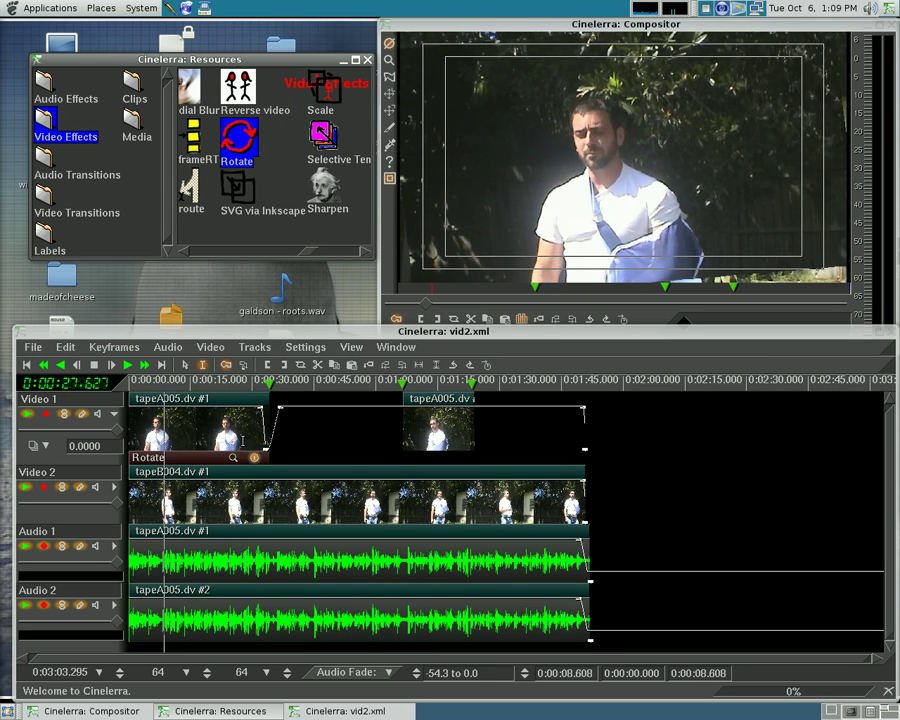
pyautogui.click(235, 459)
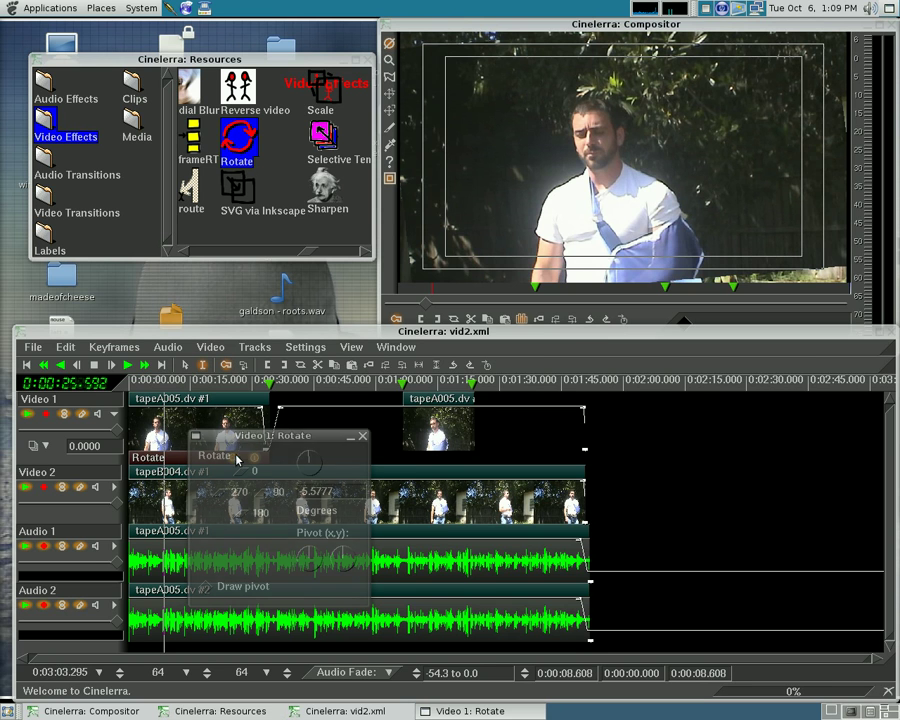
pyautogui.moveTo(304, 467); pyautogui.dragTo(310, 485)
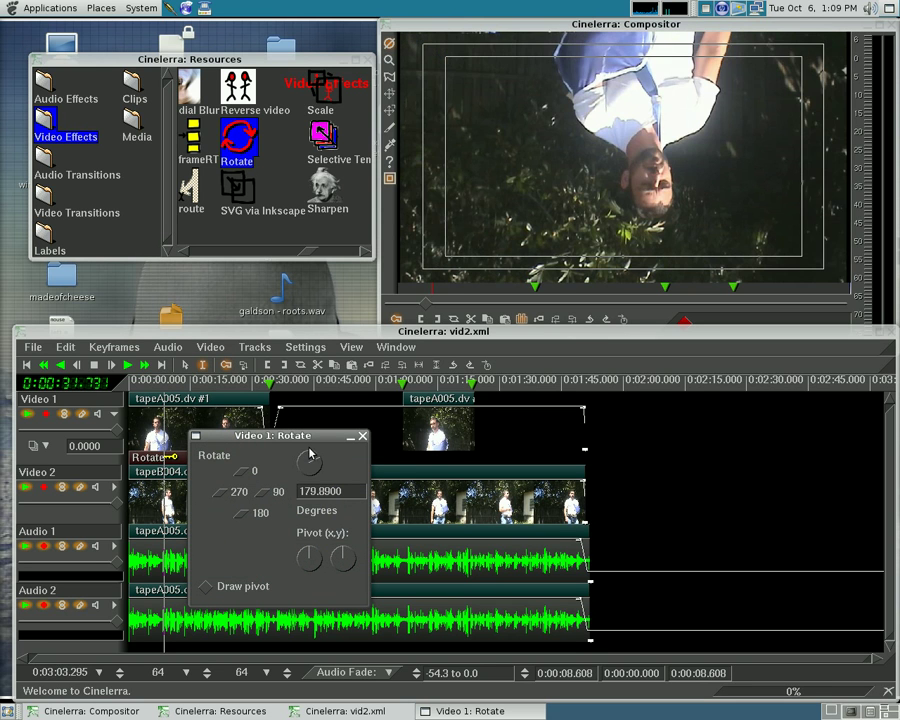
pyautogui.moveTo(310, 548); pyautogui.dragTo(306, 559)
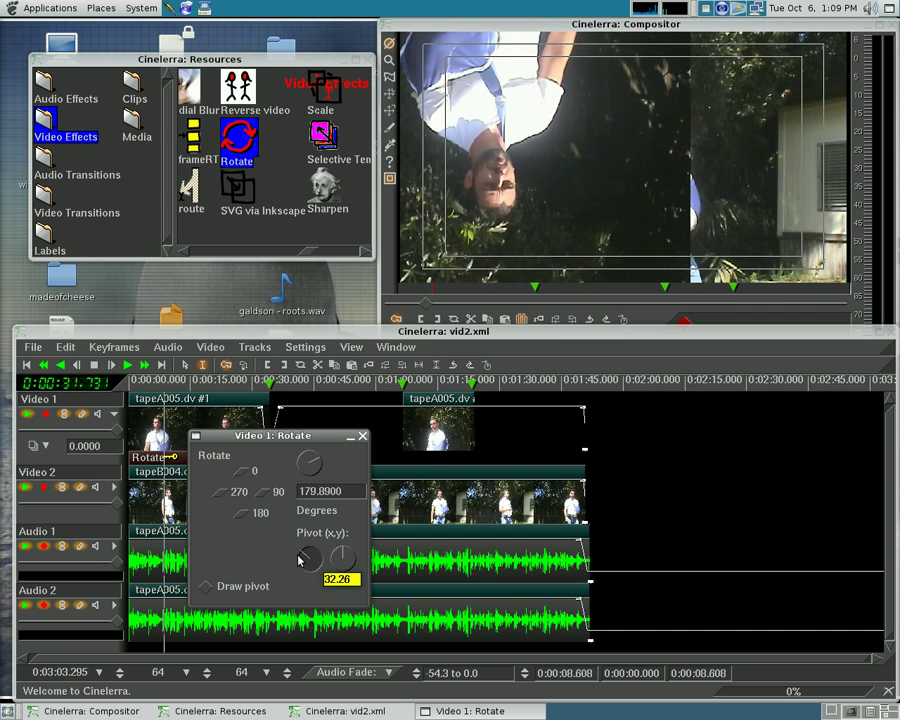
pyautogui.moveTo(310, 462); pyautogui.dragTo(299, 454)
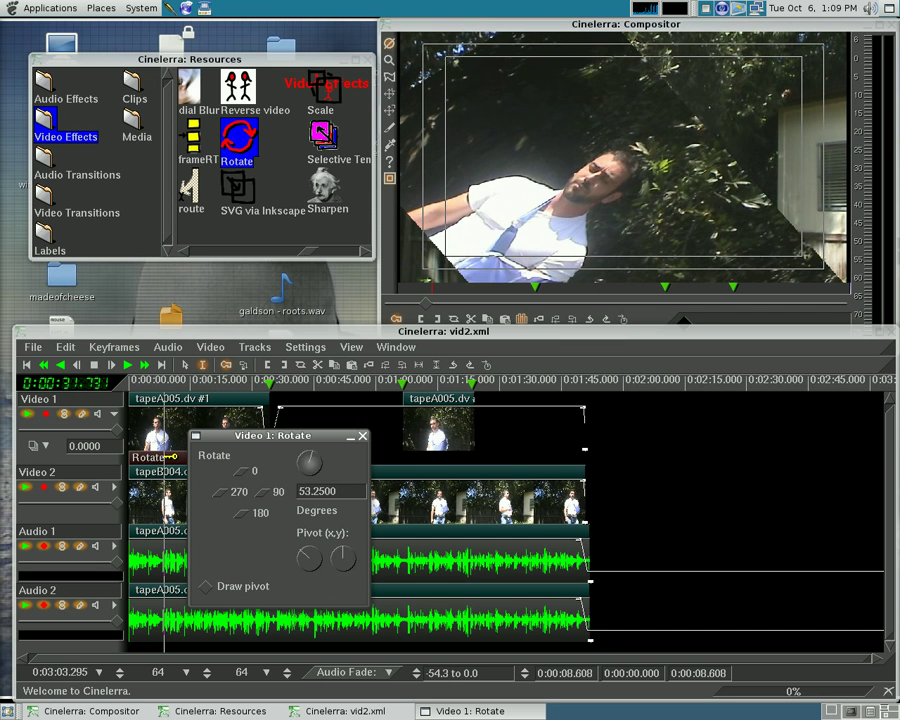
pyautogui.click(362, 437)
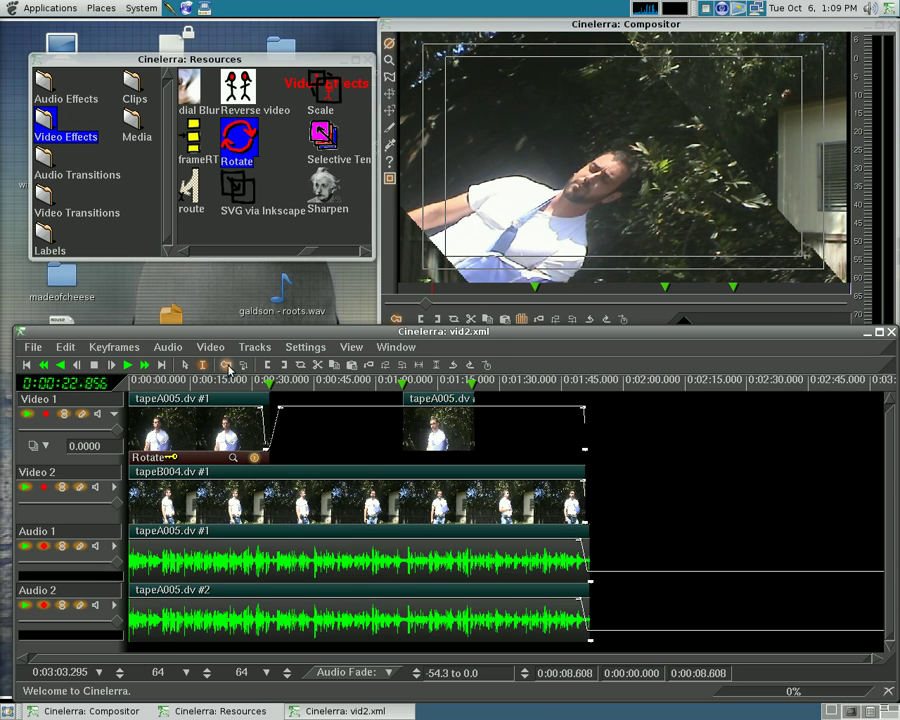
# Step: Keyframe the Rotate effect at -20.08 degrees at 0:00:26.960, then scrub to preview the tilt
pyautogui.click(228, 372)
pyautogui.click(242, 385)
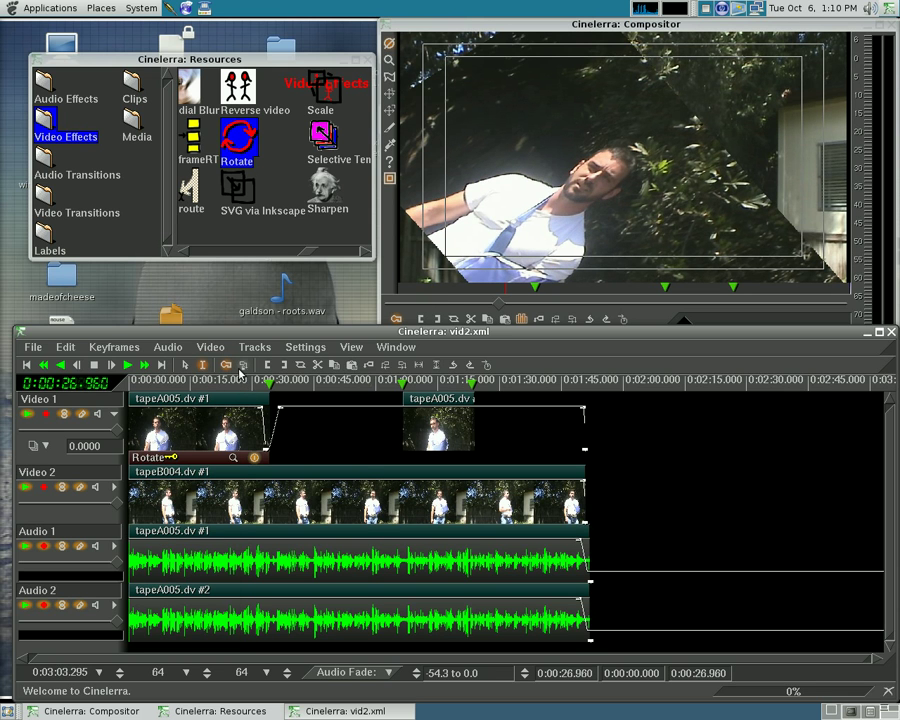
pyautogui.click(233, 457)
pyautogui.moveTo(302, 460); pyautogui.dragTo(294, 463)
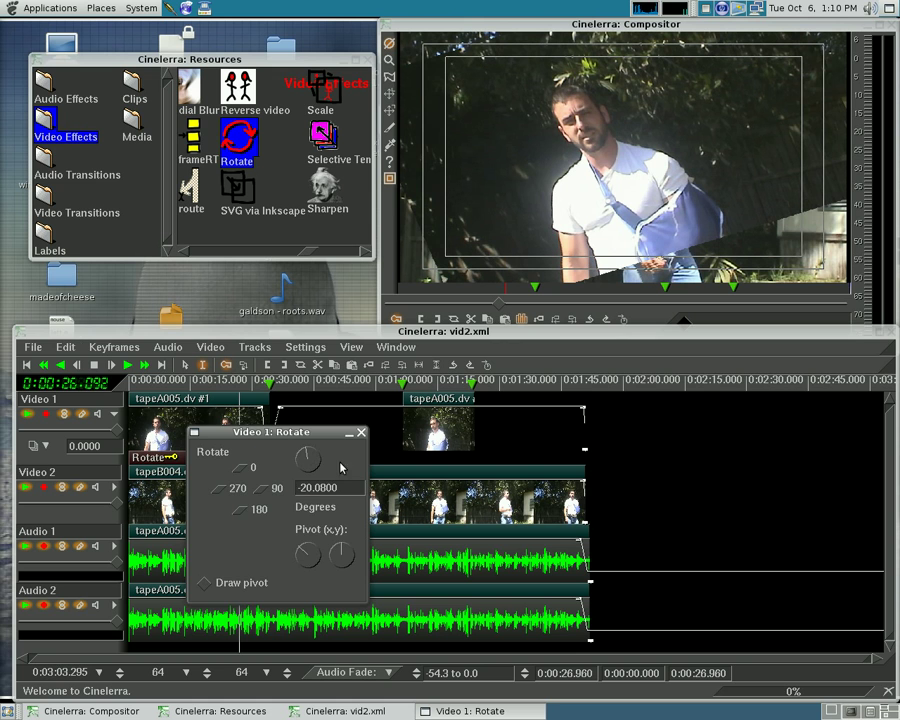
pyautogui.click(361, 436)
pyautogui.click(178, 385)
pyautogui.moveTo(178, 388); pyautogui.dragTo(241, 394)
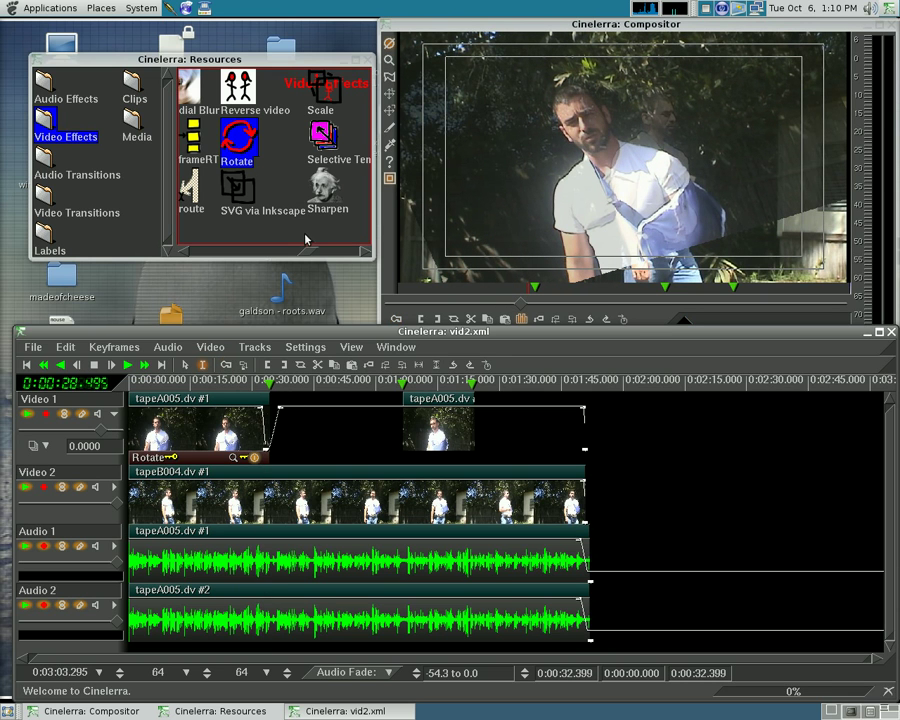
# Step: Drop DotTV onto the second tapeA005.dv clip, check its settings window, and scrub to preview
pyautogui.moveTo(307, 247); pyautogui.dragTo(228, 263)
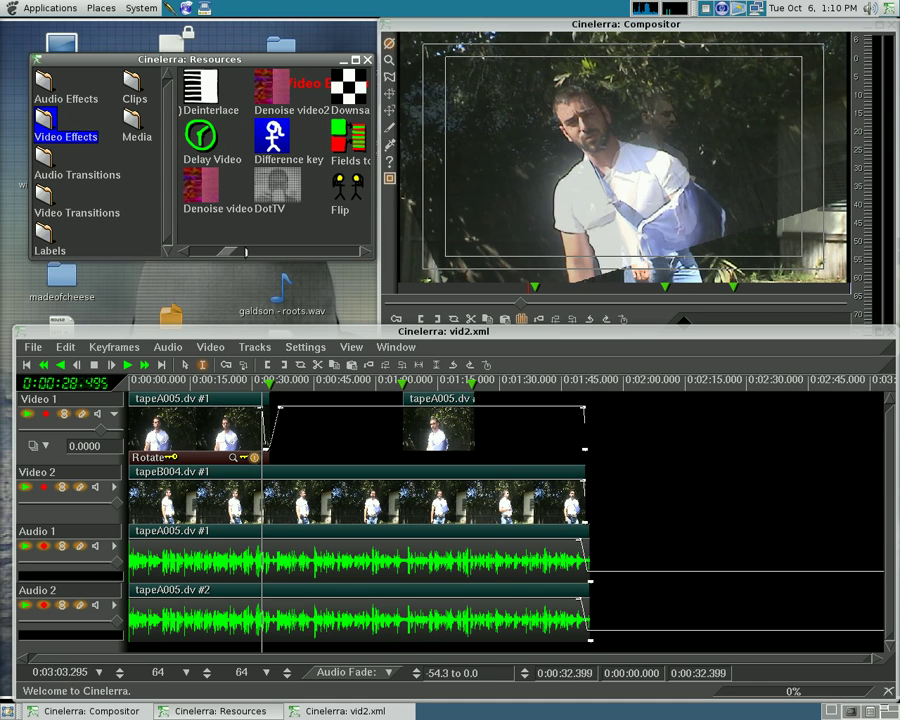
pyautogui.moveTo(277, 185); pyautogui.dragTo(451, 462)
pyautogui.click(439, 474)
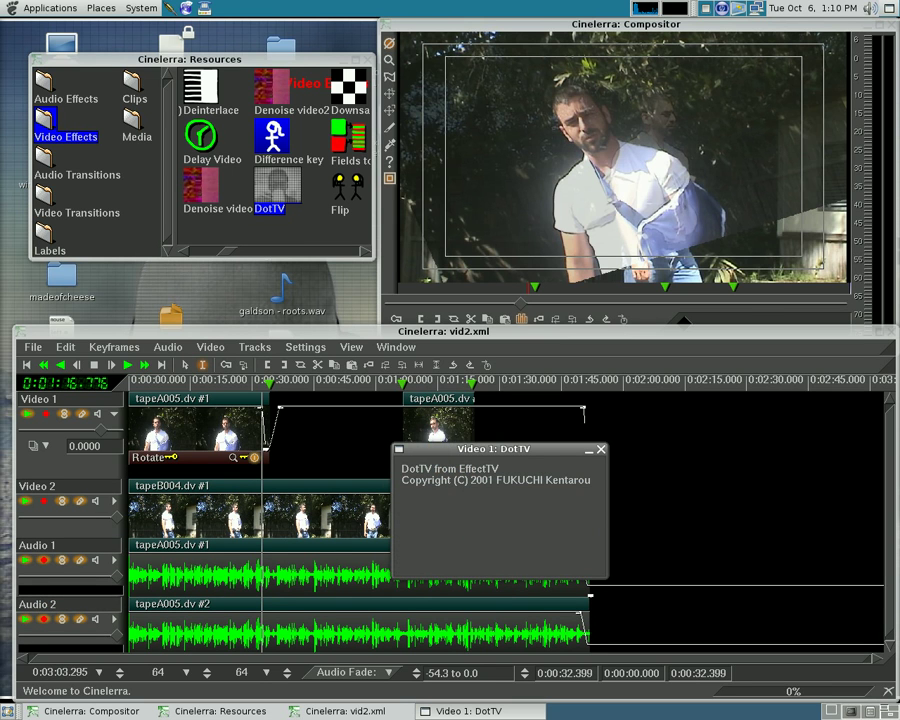
pyautogui.click(603, 451)
pyautogui.moveTo(455, 381); pyautogui.dragTo(436, 396)
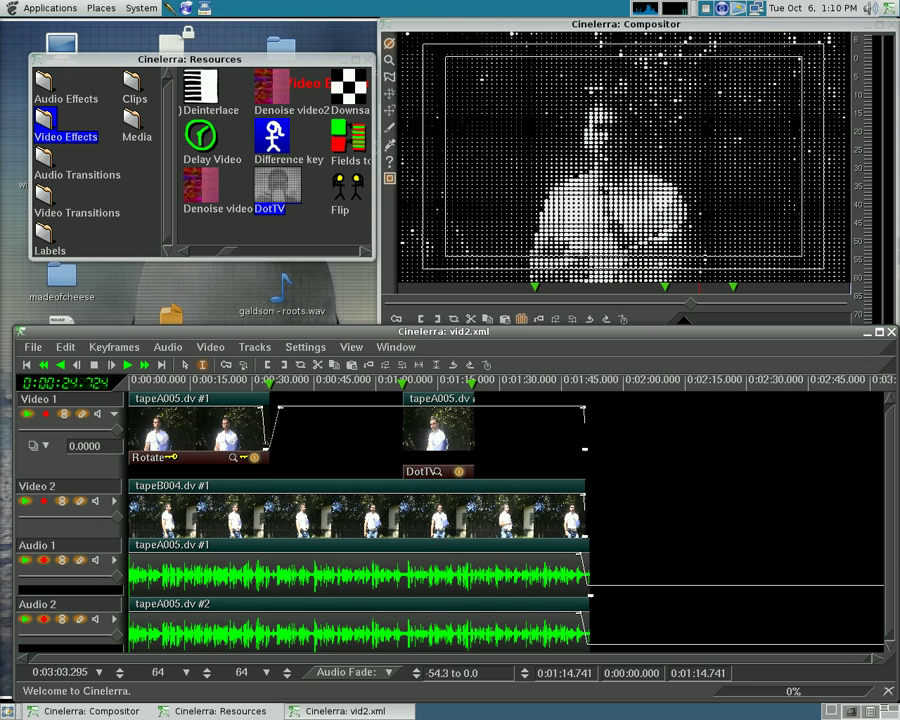
# Step: Select 0:00:40.440 to 0:00:56.656 across all tracks and cut it out
pyautogui.rightClick(203, 459)
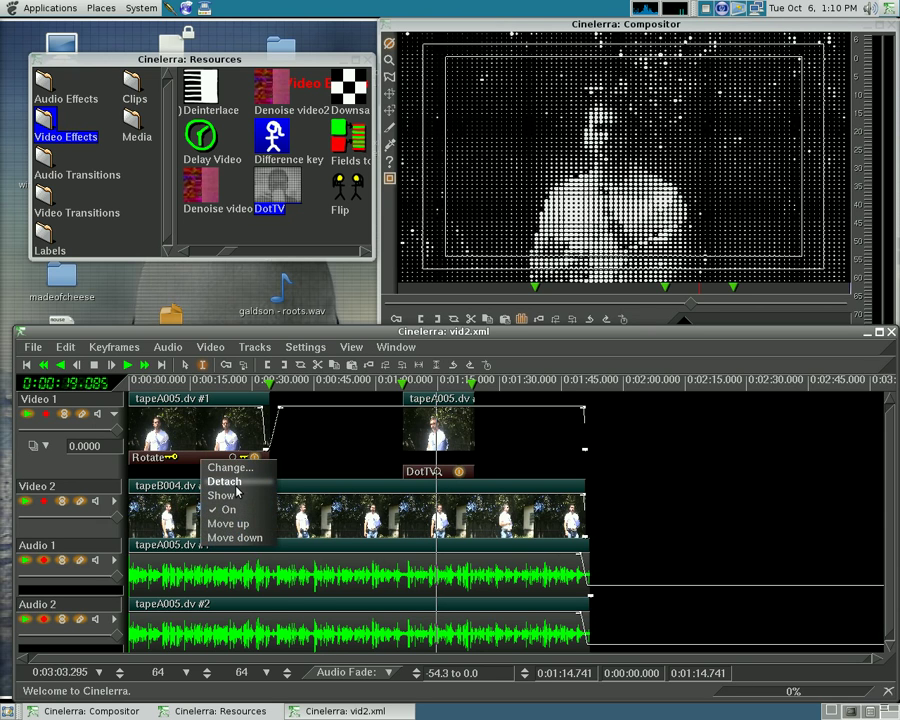
pyautogui.click(301, 450)
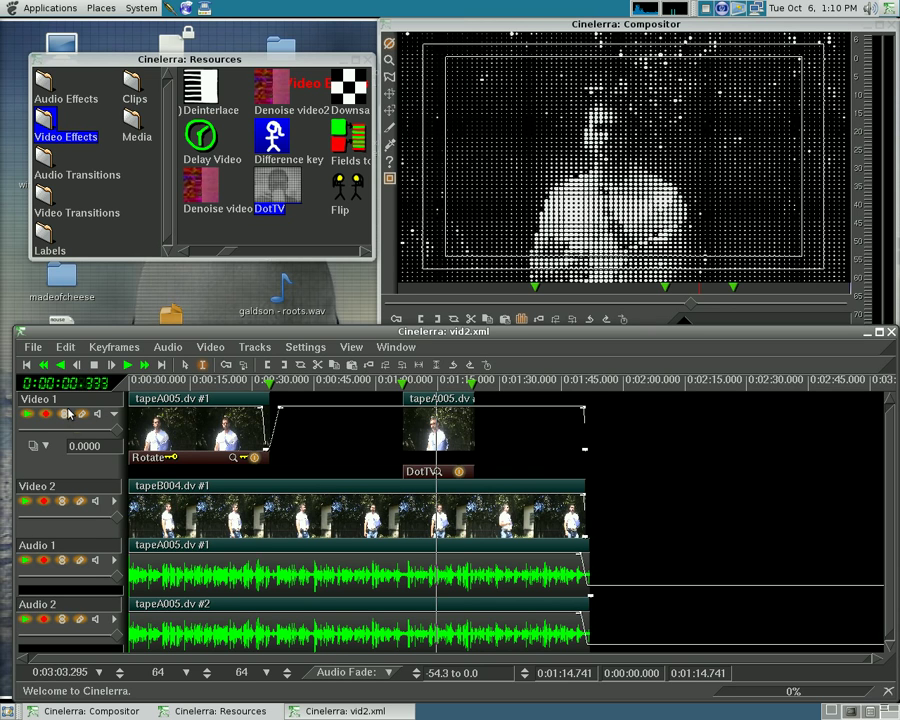
pyautogui.moveTo(296, 459); pyautogui.dragTo(361, 456)
pyautogui.press('x')
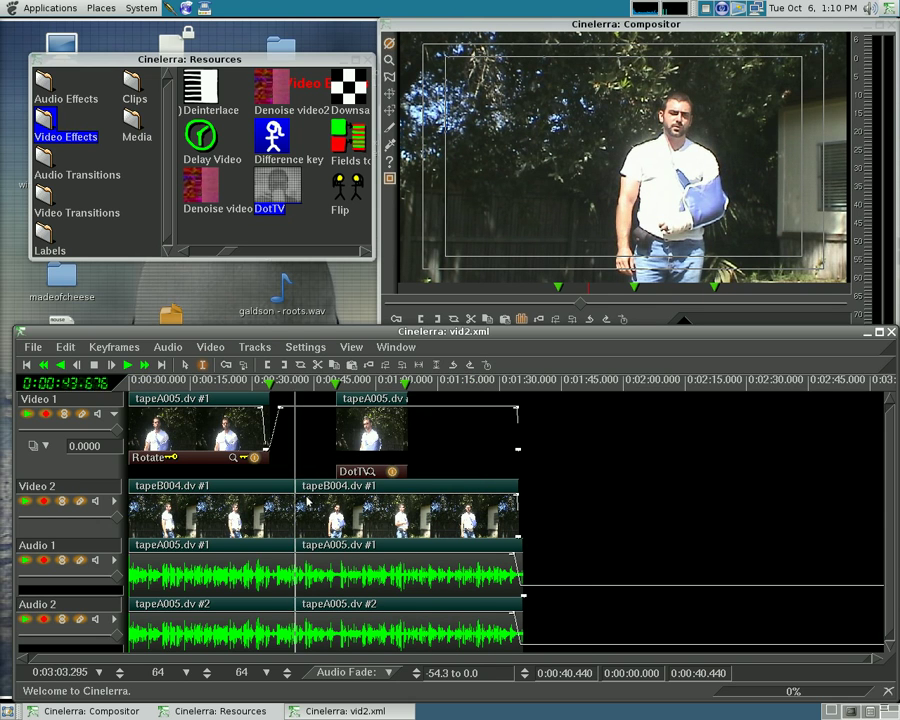
# Step: Add a Crossfade at the Audio 1 clip join and set its length to 0.5 seconds
pyautogui.click(45, 160)
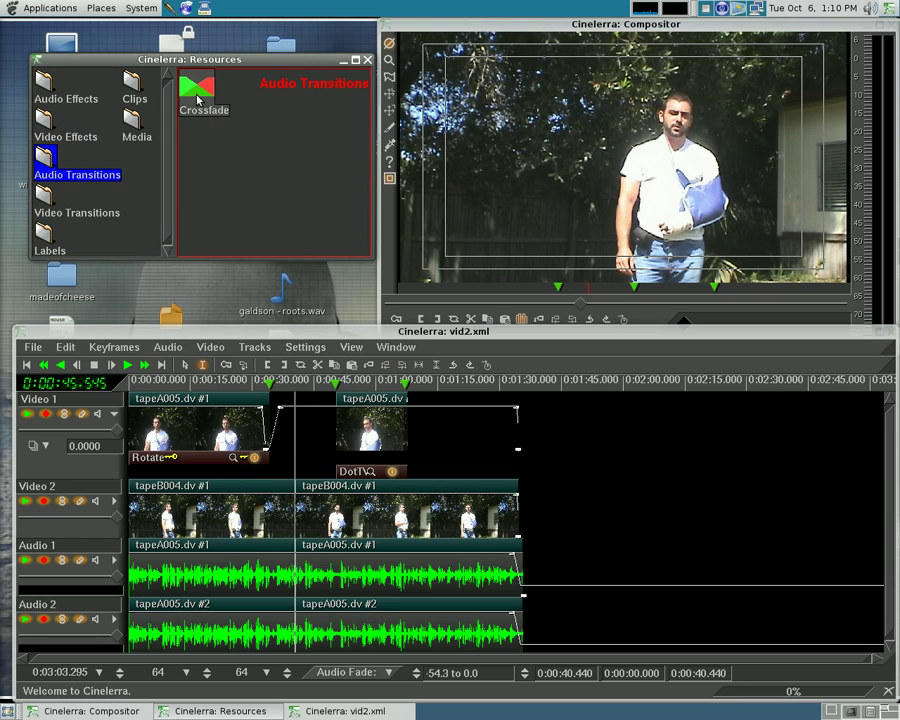
pyautogui.moveTo(197, 99)
pyautogui.mouseDown()
pyautogui.moveTo(322, 503)
pyautogui.moveTo(311, 577)
pyautogui.moveTo(297, 575)
pyautogui.mouseUp()
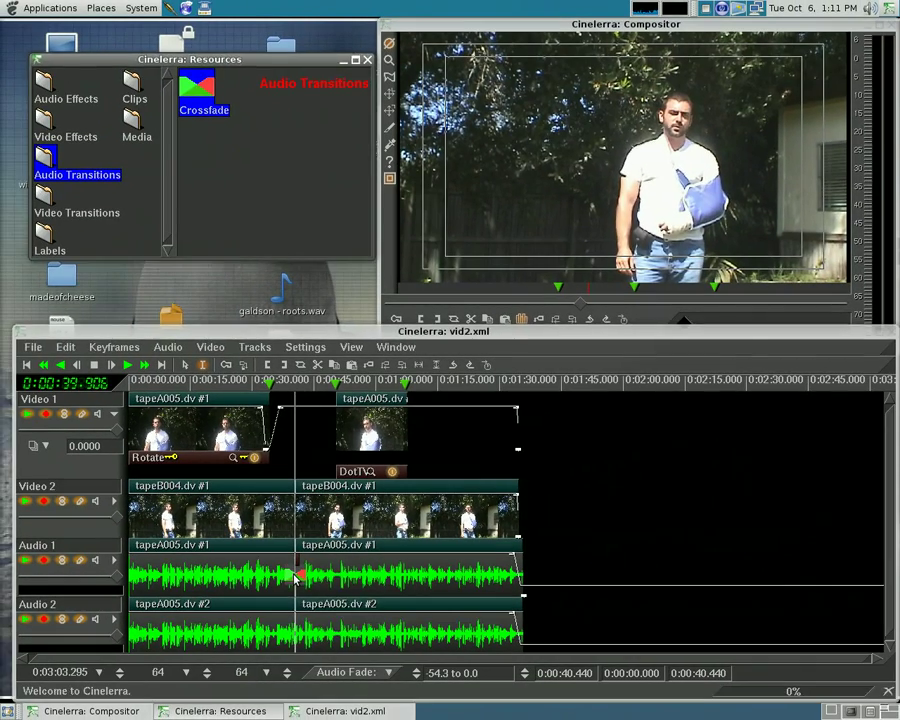
pyautogui.rightClick(294, 576)
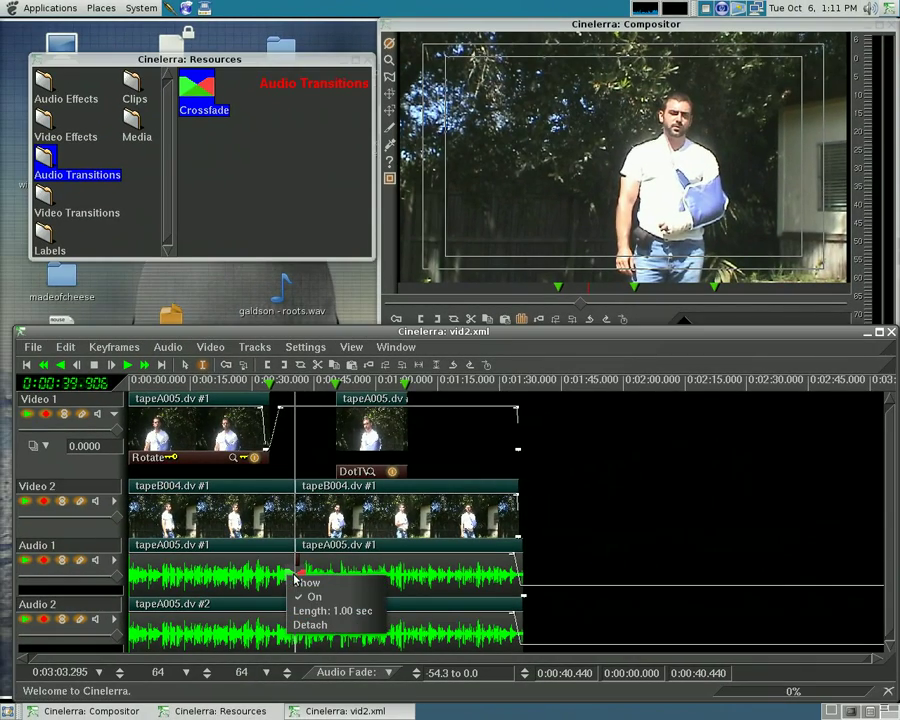
pyautogui.click(331, 612)
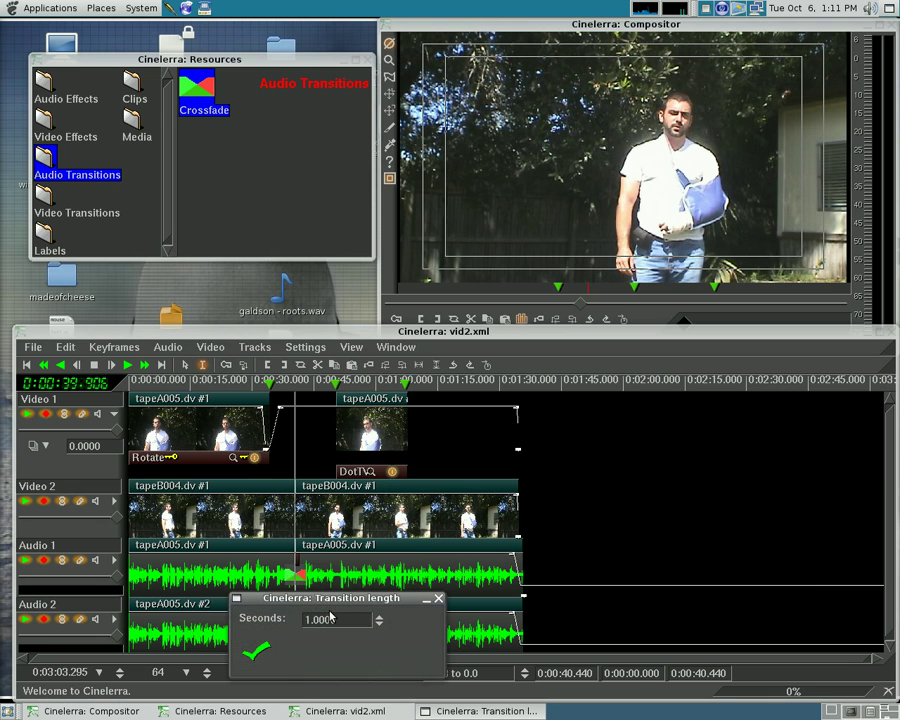
pyautogui.click(256, 615)
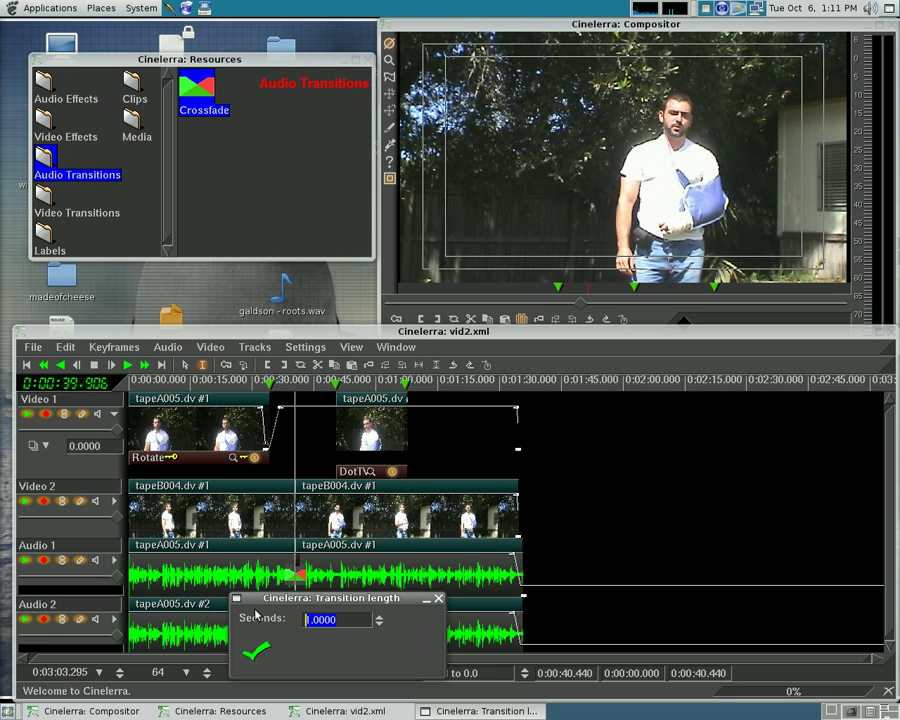
pyautogui.write('.5')
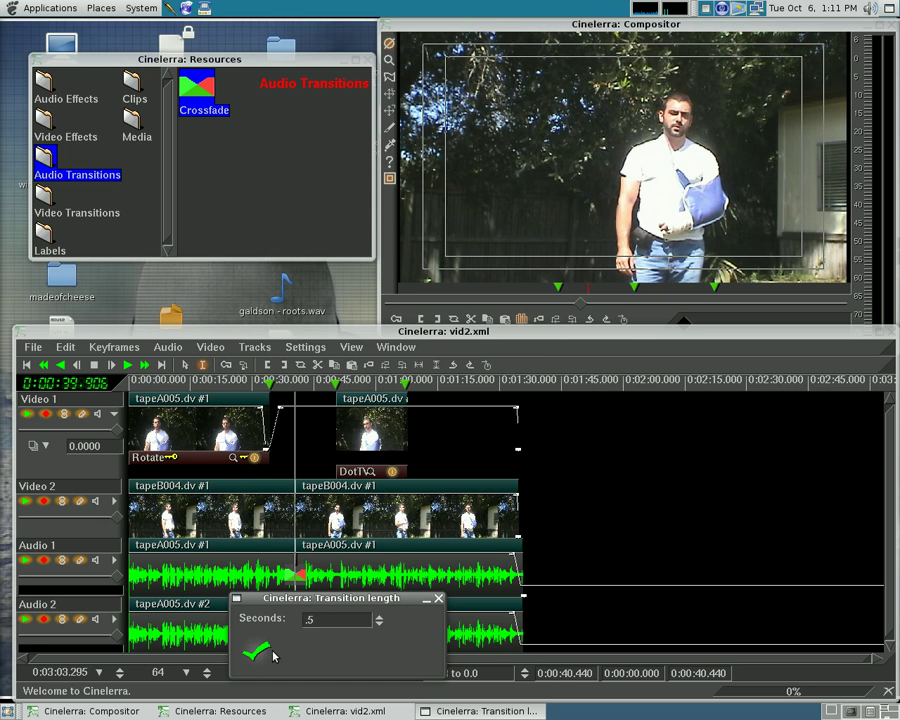
pyautogui.click(272, 652)
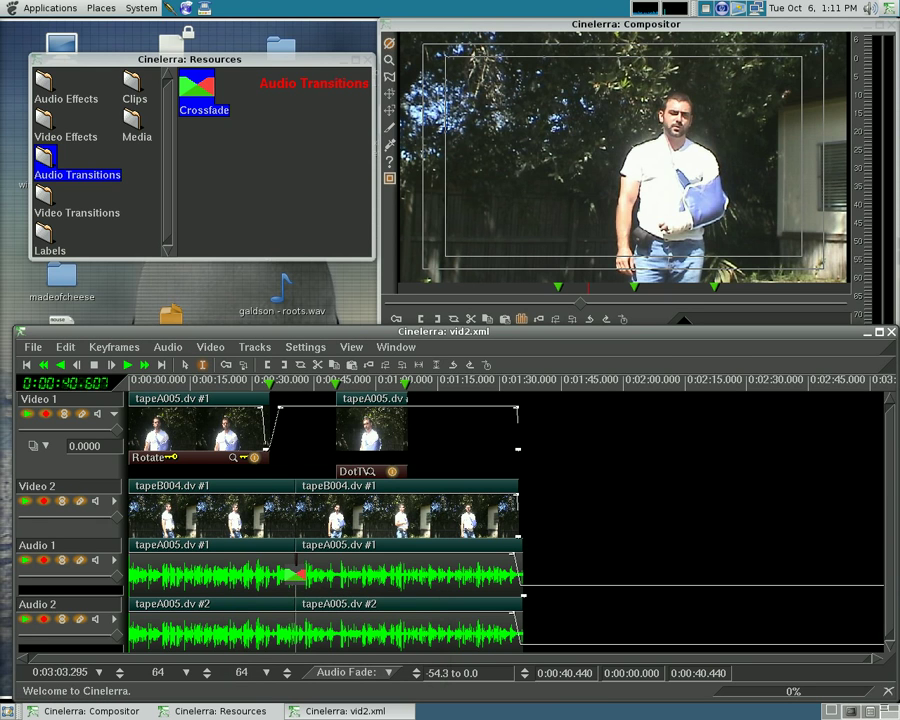
# Step: Drop a Crossfade from Audio Transitions onto the cut between the two Audio 2 clips
pyautogui.click(298, 390)
pyautogui.moveTo(298, 390); pyautogui.dragTo(300, 390)
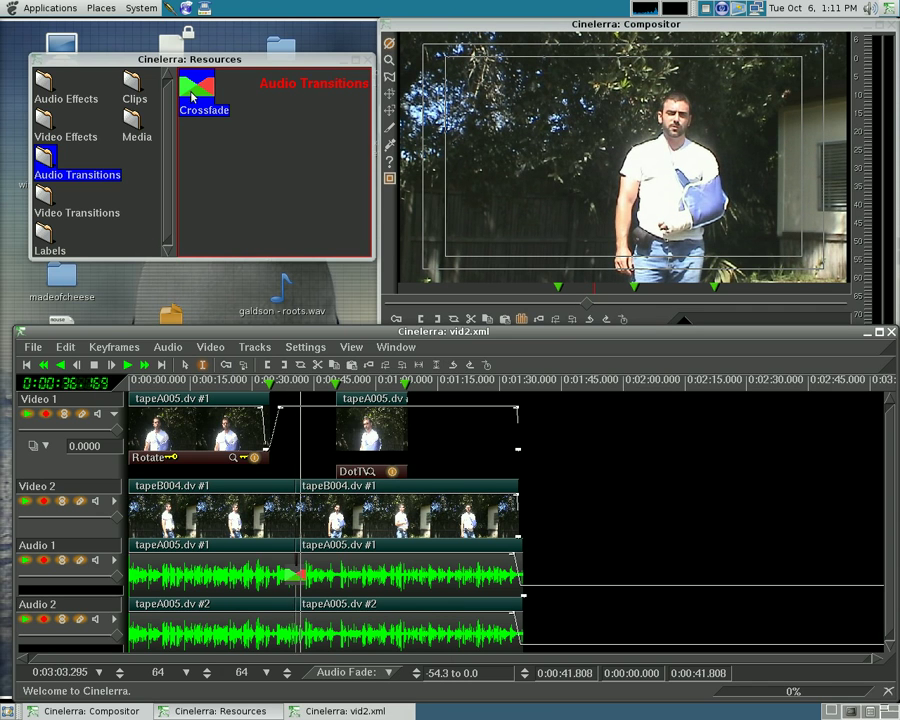
pyautogui.moveTo(192, 97)
pyautogui.mouseDown()
pyautogui.moveTo(297, 576)
pyautogui.moveTo(300, 632)
pyautogui.mouseUp()
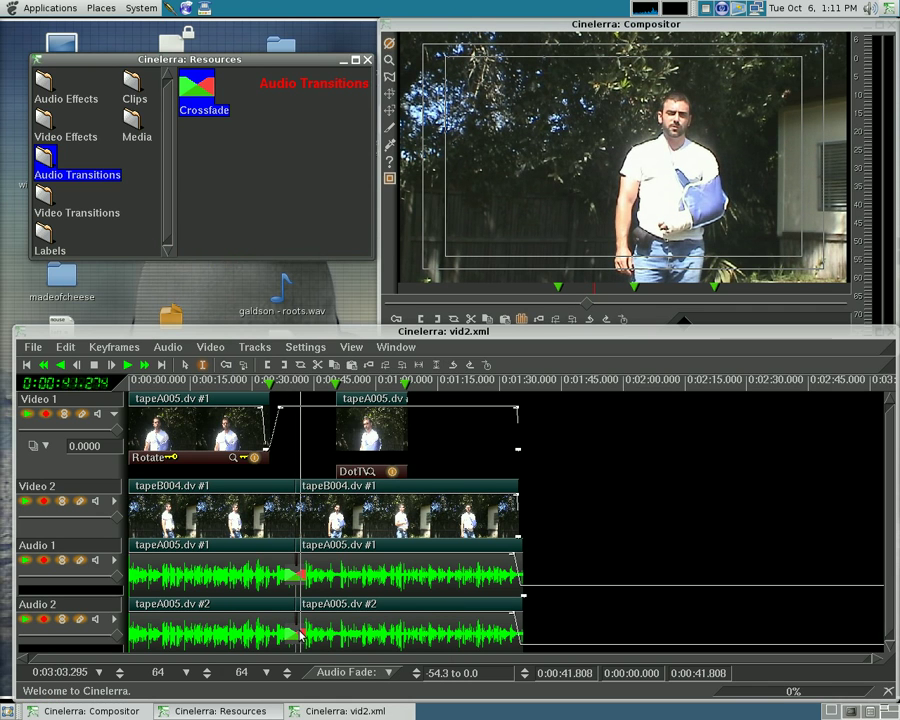
pyautogui.rightClick(300, 632)
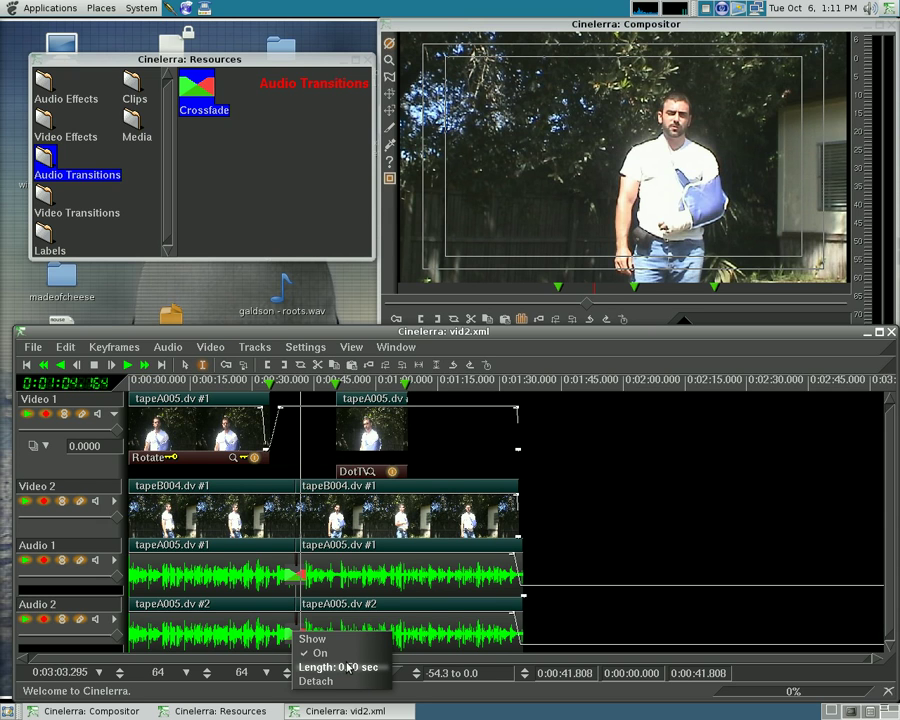
pyautogui.click(346, 412)
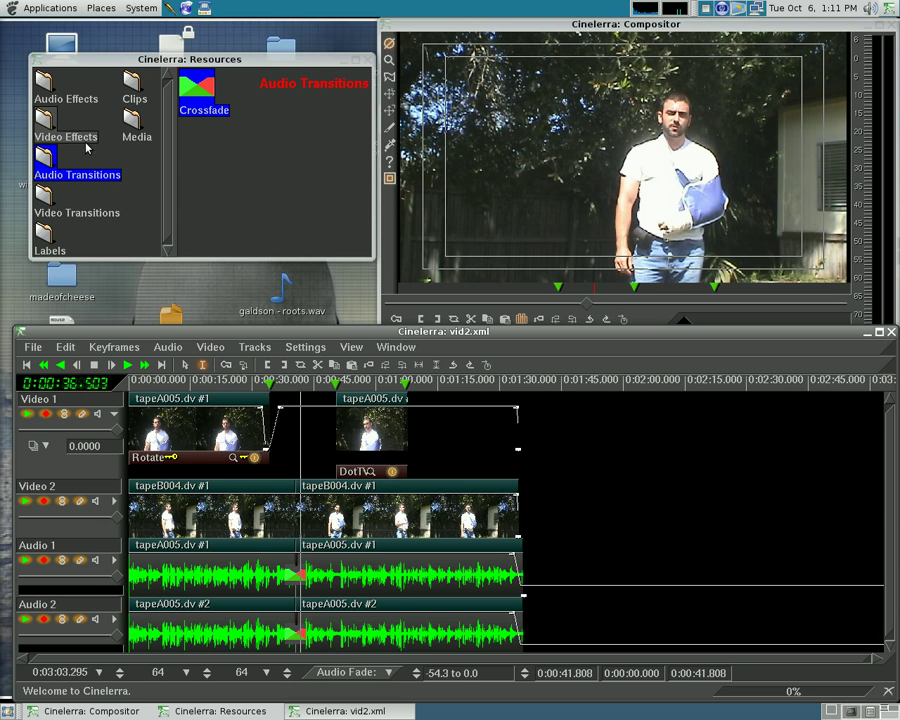
# Step: Place a Dissolve transition on the Video 2 cut between the tapeB004.dv clips and check its options
pyautogui.click(44, 196)
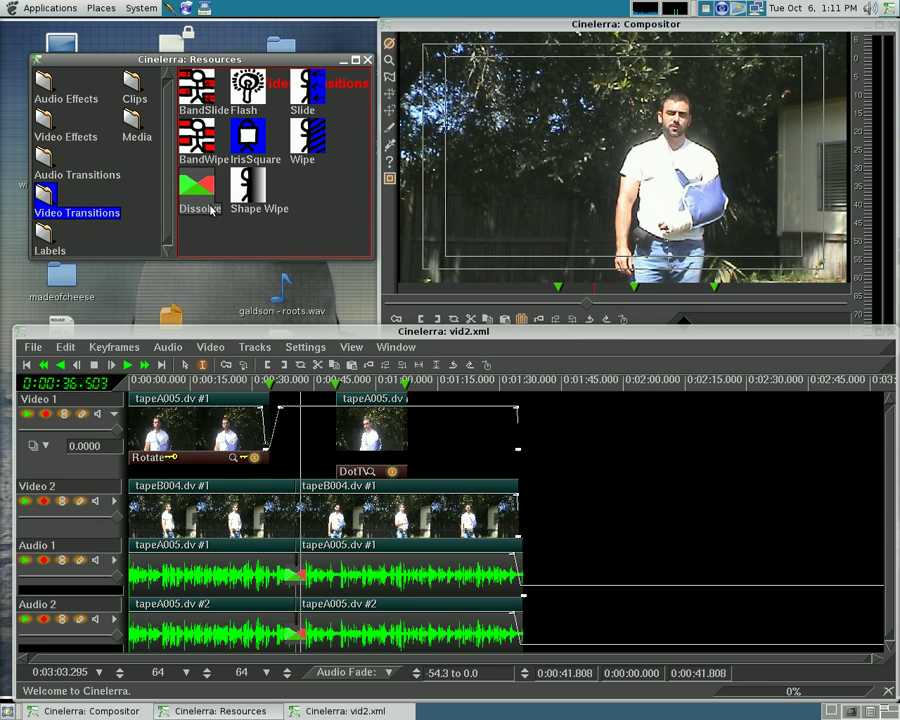
pyautogui.moveTo(195, 183); pyautogui.dragTo(300, 515)
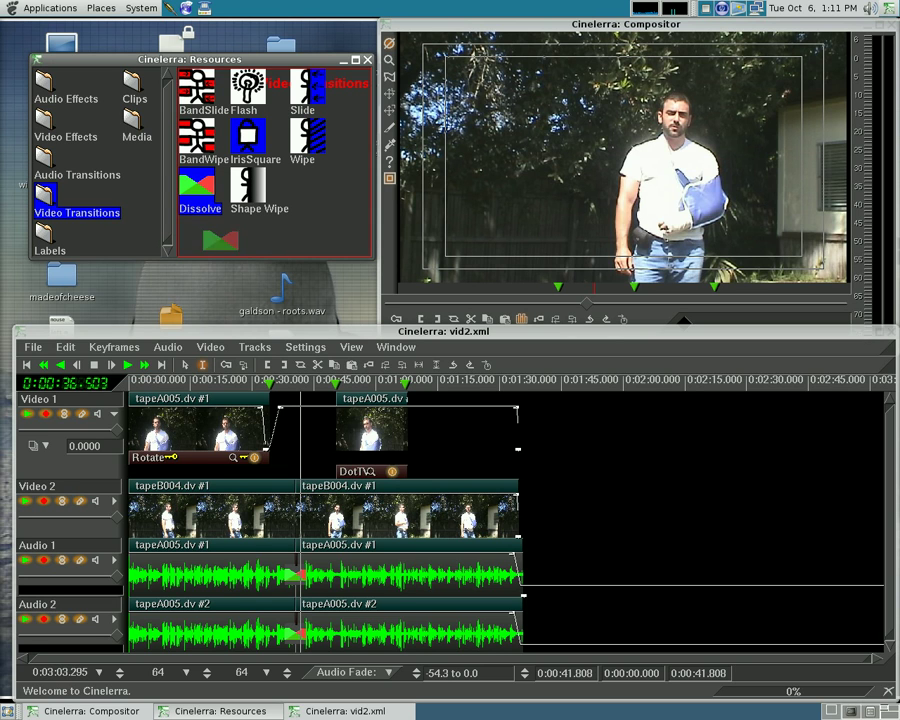
pyautogui.rightClick(300, 515)
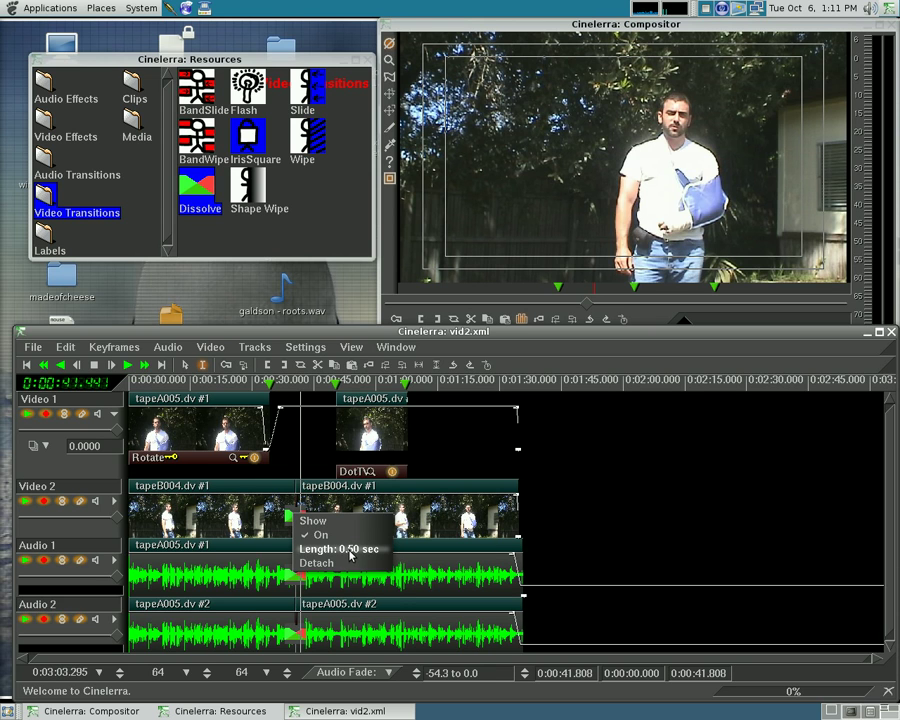
pyautogui.click(300, 512)
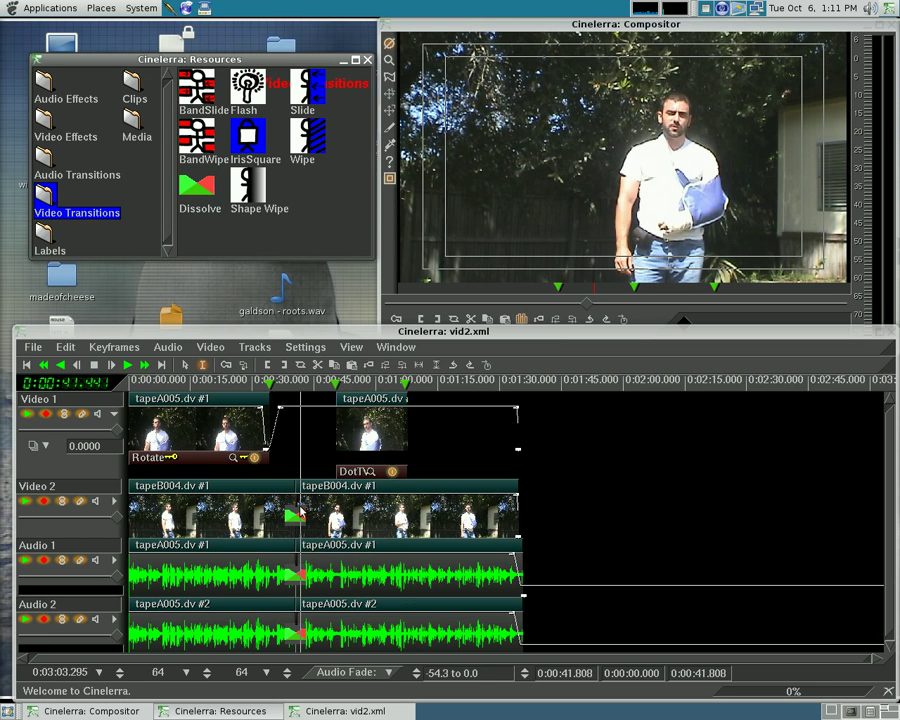
pyautogui.rightClick(300, 512)
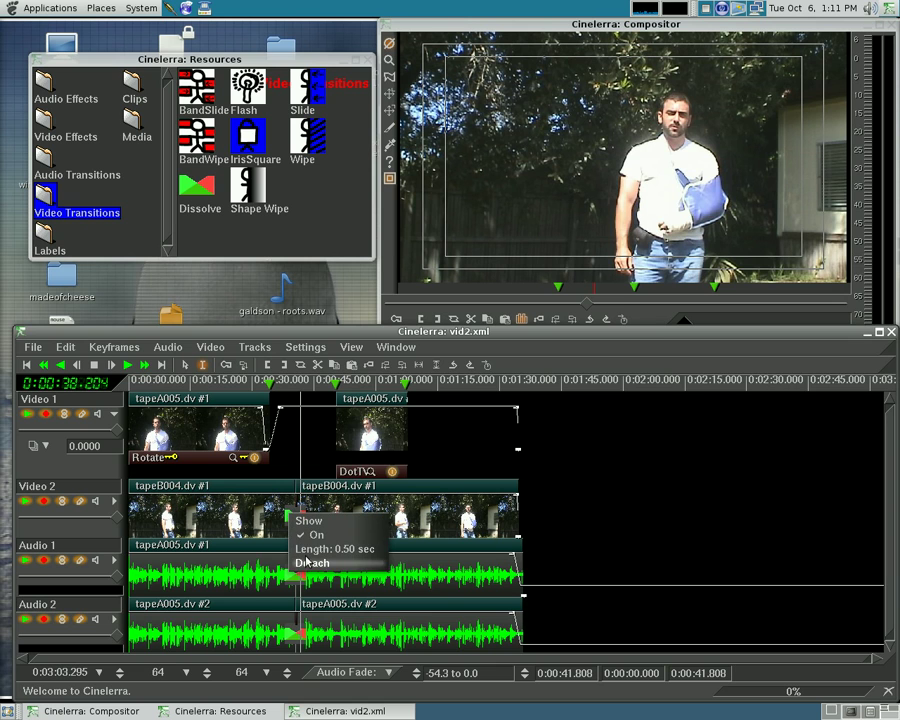
# Step: Swap the Video 2 transition through BandWipe, Wipe and Flash to Slide, then scrub to preview
pyautogui.moveTo(196, 140); pyautogui.dragTo(293, 515)
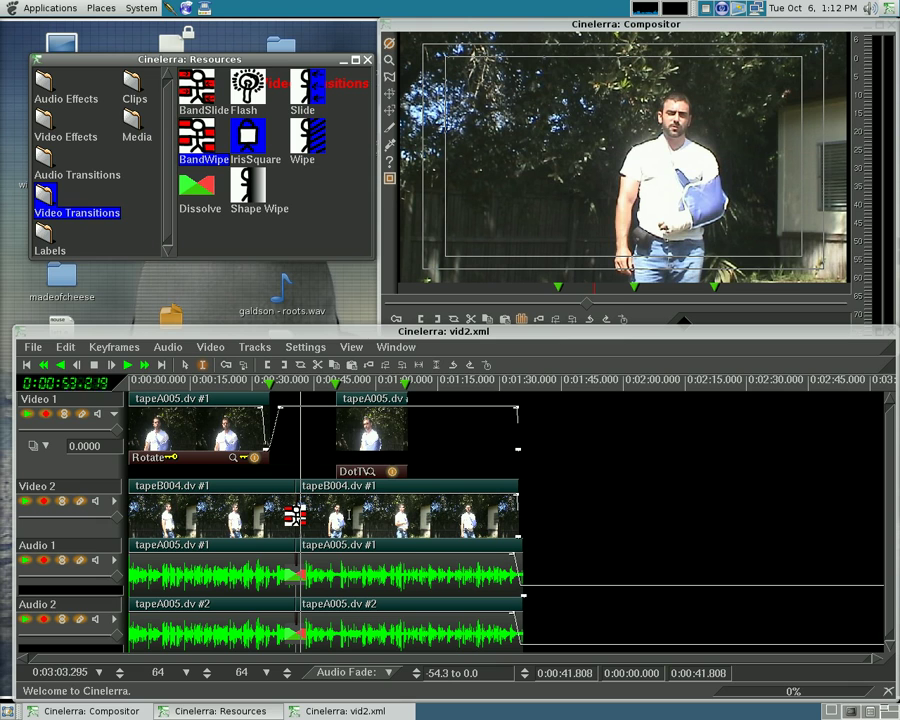
pyautogui.moveTo(305, 135); pyautogui.dragTo(293, 515)
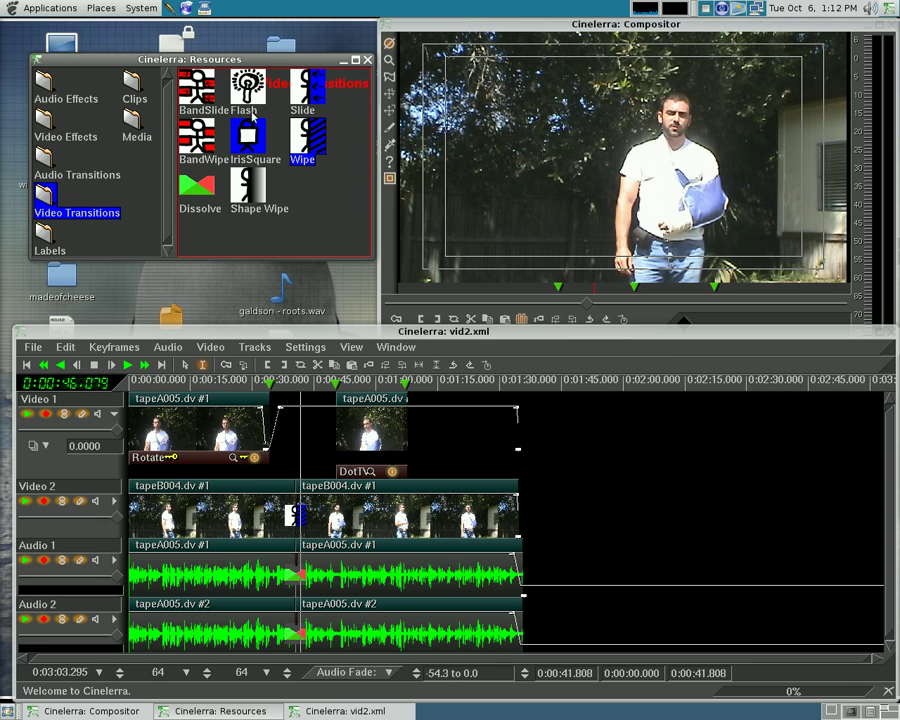
pyautogui.moveTo(248, 85); pyautogui.dragTo(293, 515)
pyautogui.moveTo(320, 84); pyautogui.dragTo(321, 519)
pyautogui.moveTo(293, 398)
pyautogui.mouseDown()
pyautogui.moveTo(302, 398)
pyautogui.moveTo(293, 402)
pyautogui.mouseUp()
pyautogui.click(130, 366)
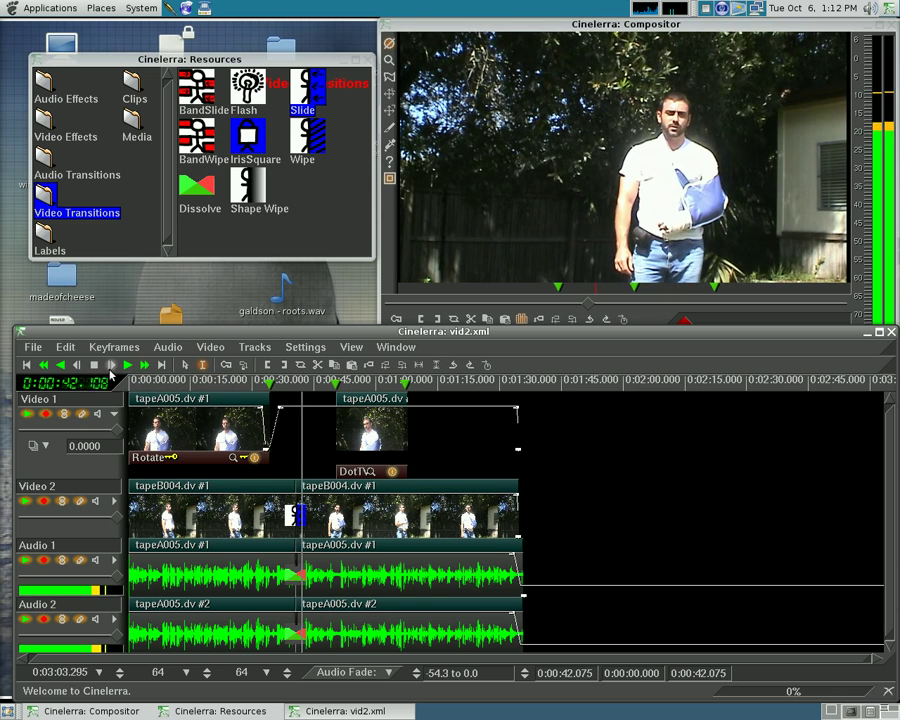
pyautogui.press('space')
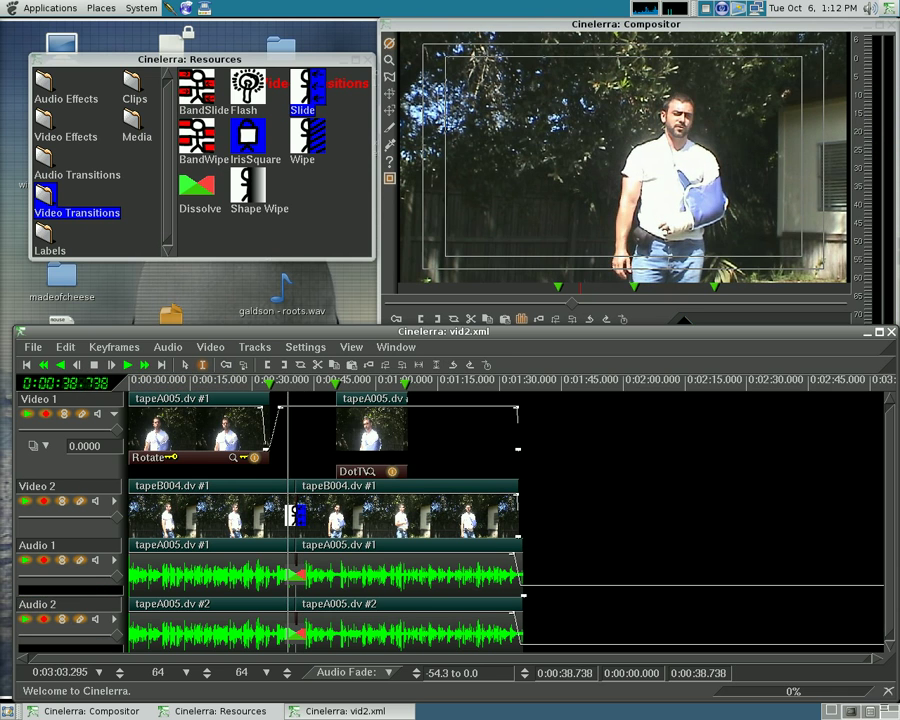
pyautogui.click(125, 366)
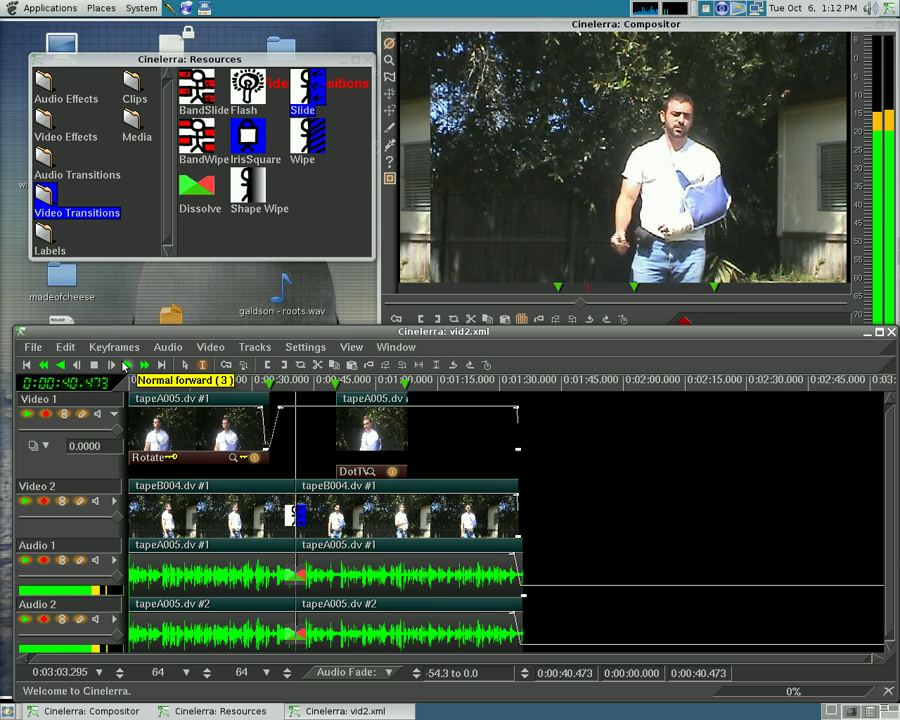
pyautogui.click(97, 366)
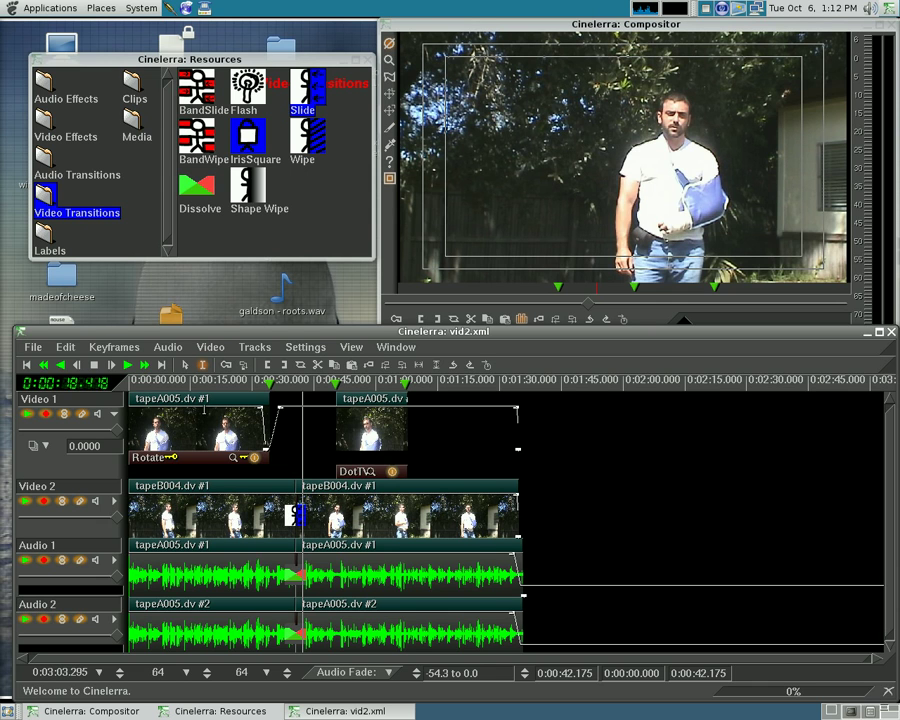
# Step: Save the project as vid2, overwriting the existing vid2.xml in the vidtutorial folder
pyautogui.click(33, 347)
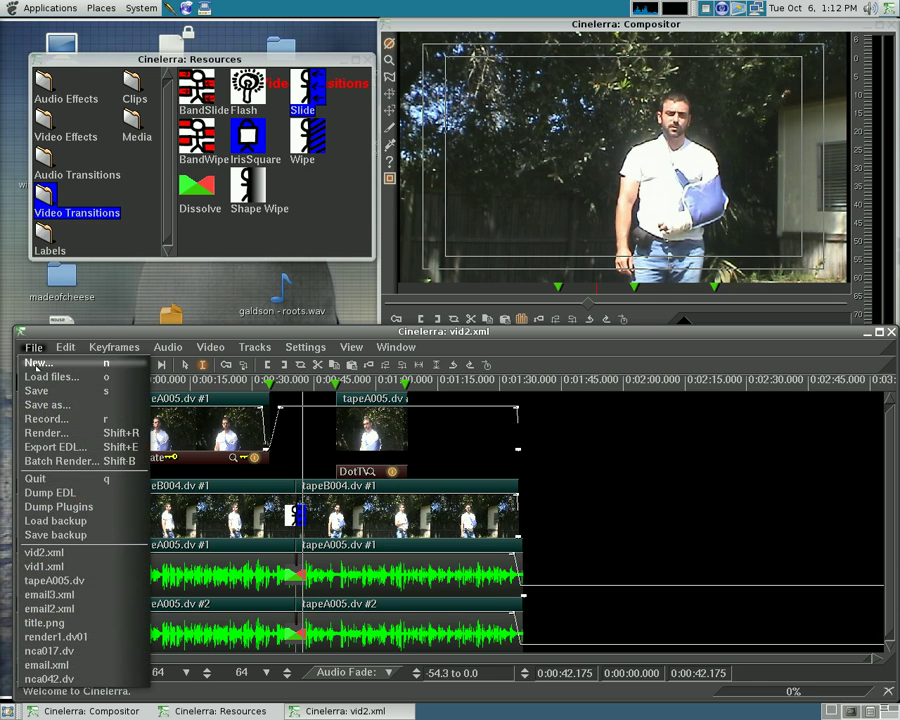
pyautogui.click(50, 404)
pyautogui.click(115, 505)
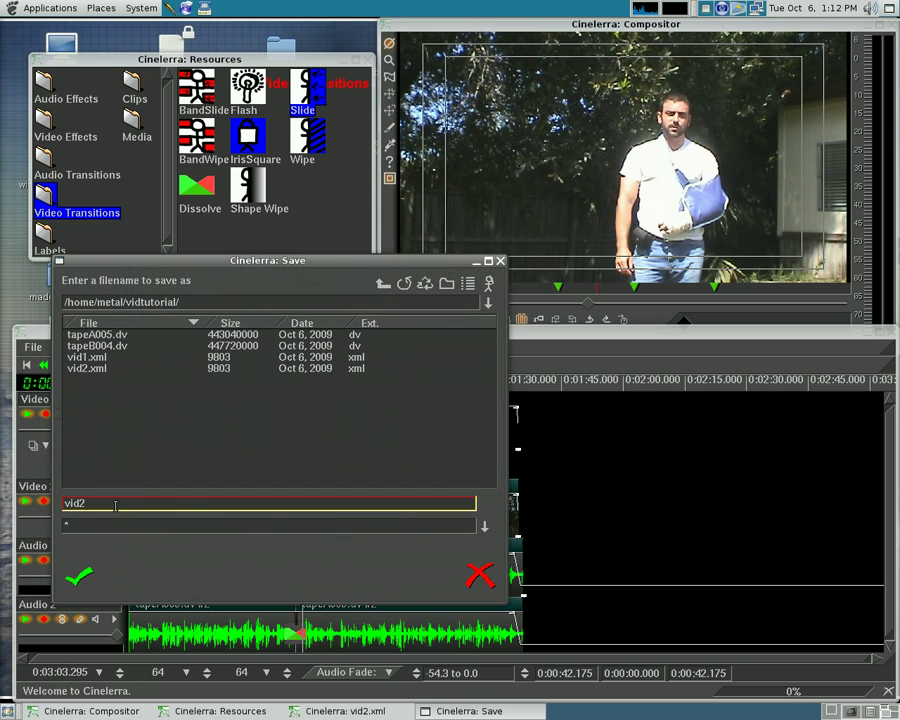
pyautogui.press('Tab')
pyautogui.click(79, 577)
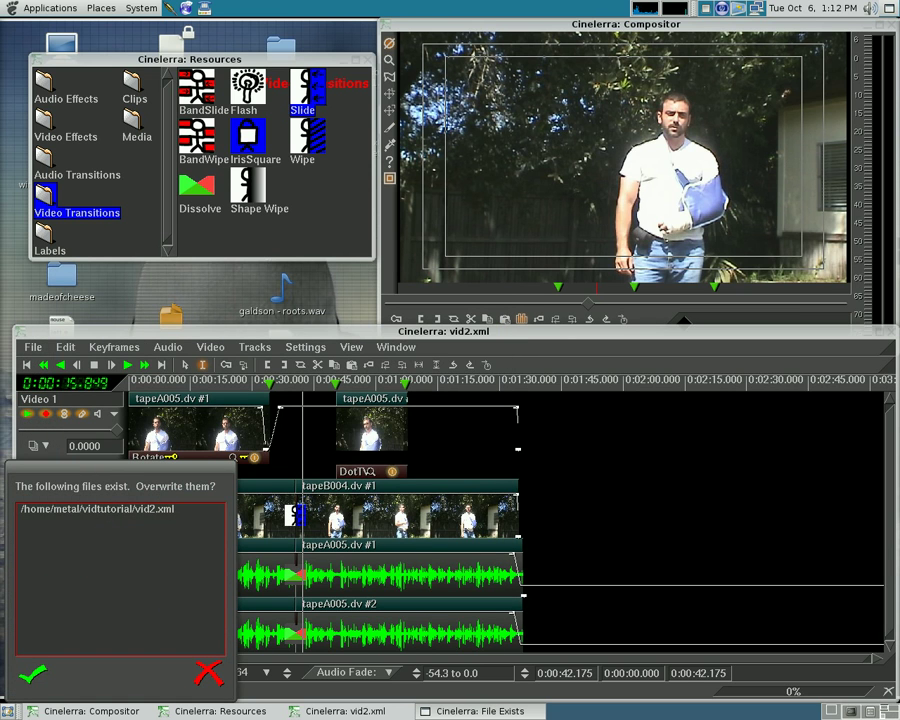
pyautogui.click(31, 676)
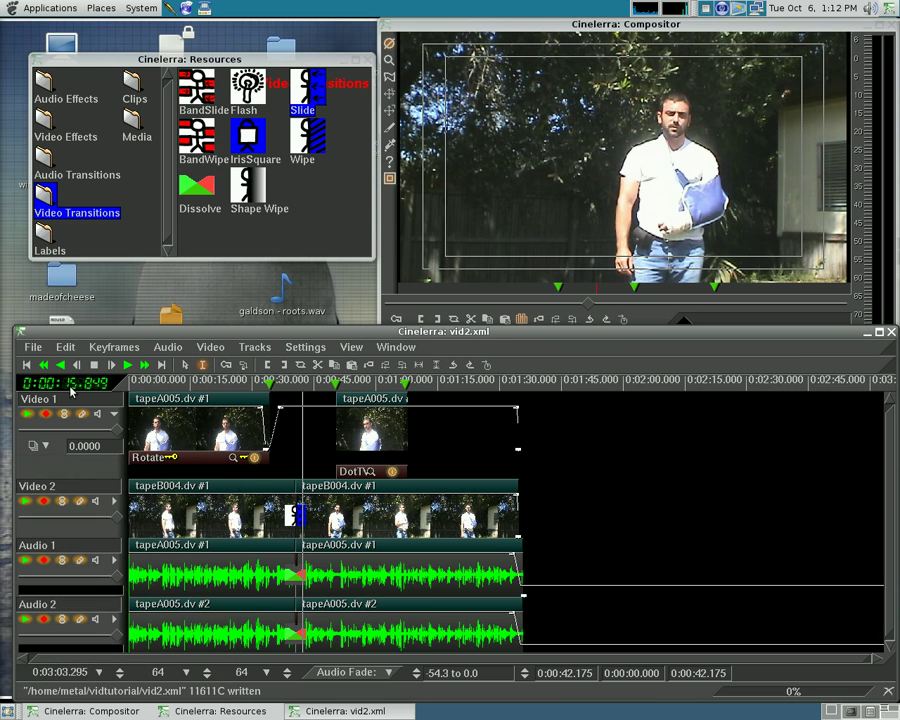
pyautogui.click(34, 348)
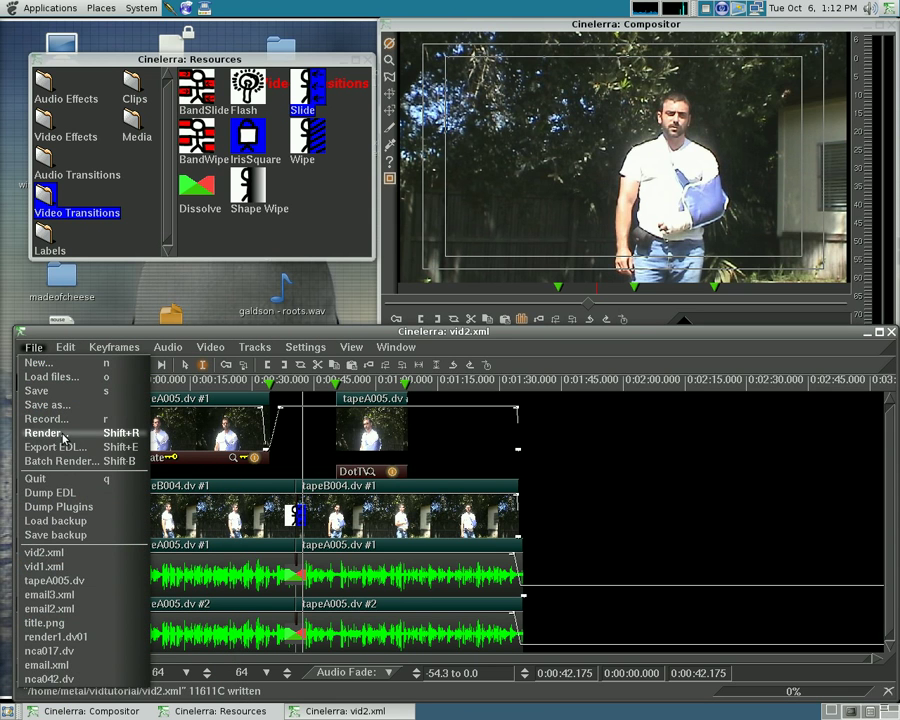
pyautogui.click(210, 347)
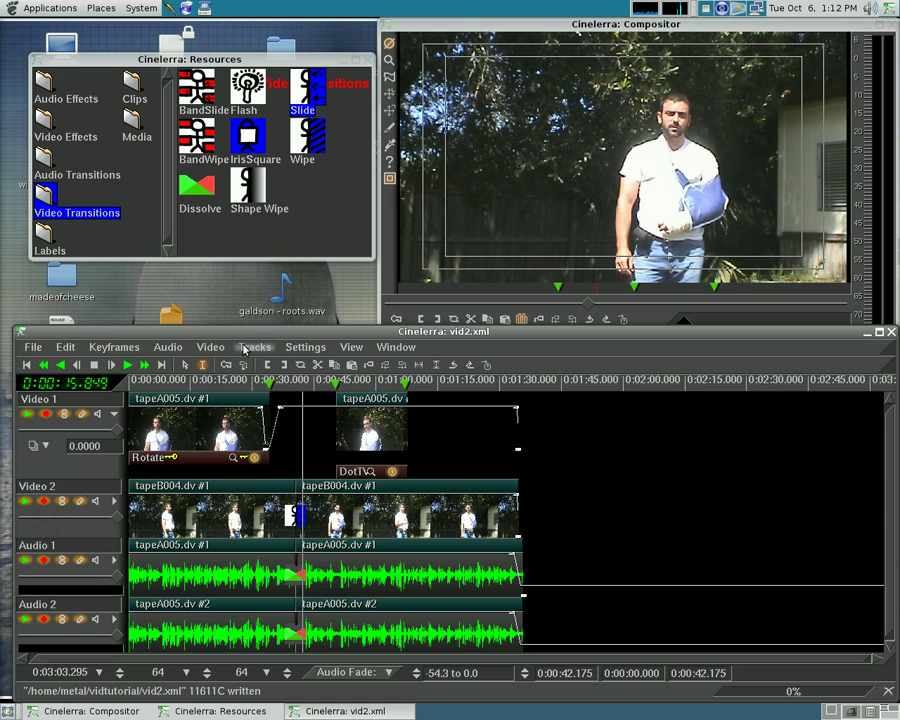